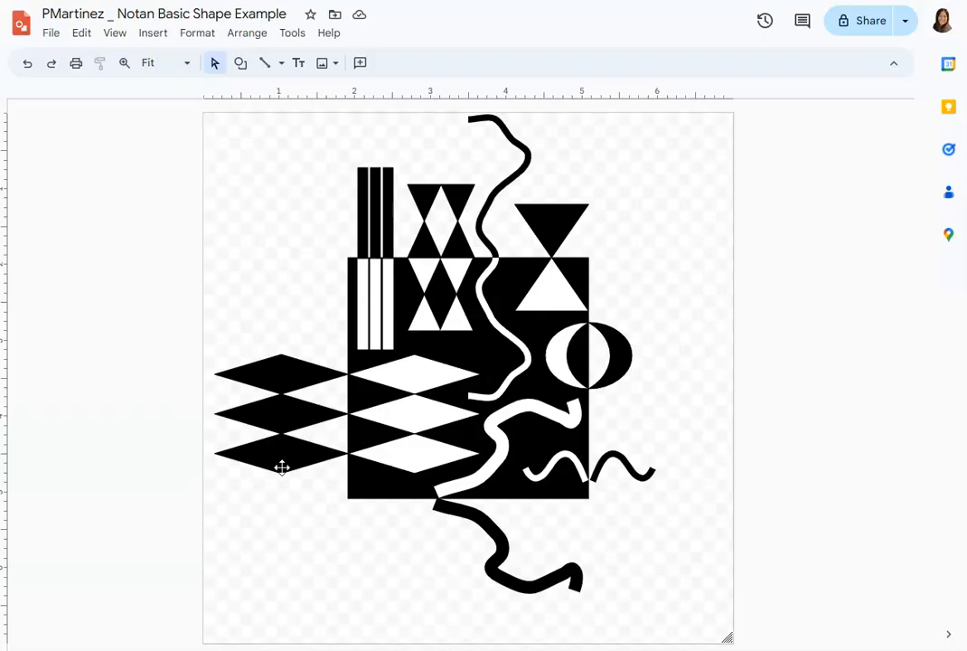
- Create a new blank drawing from the open Notan example
left_click(87, 383)
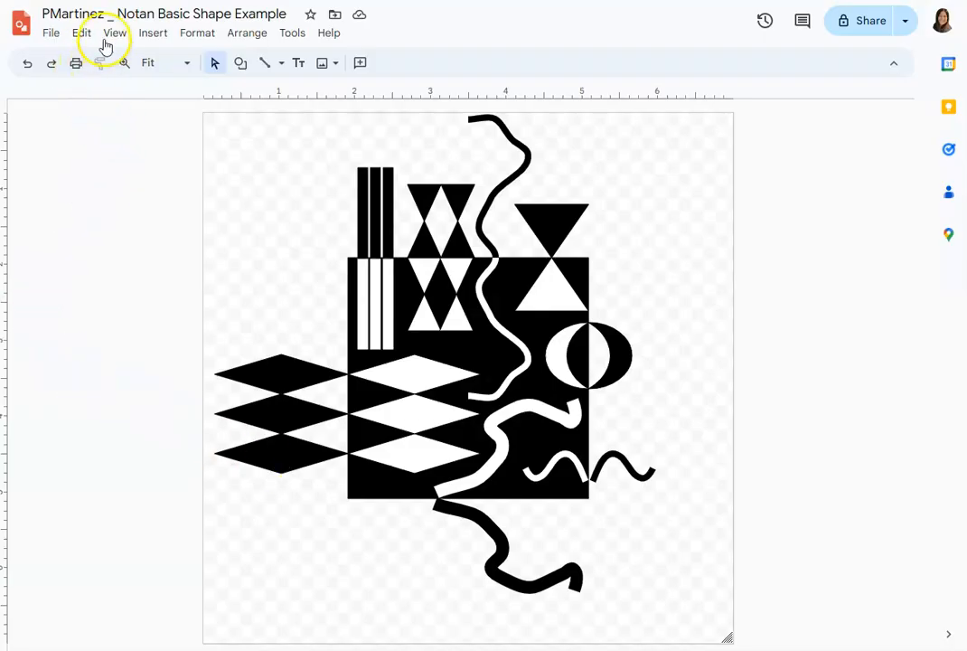
left_click(52, 34)
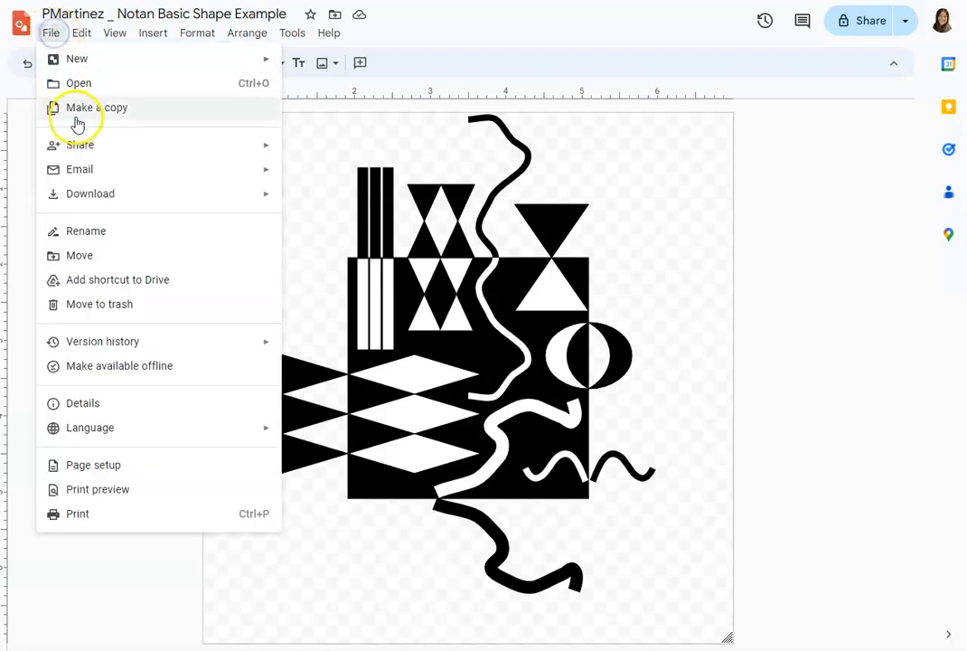
mouse_move(70, 63)
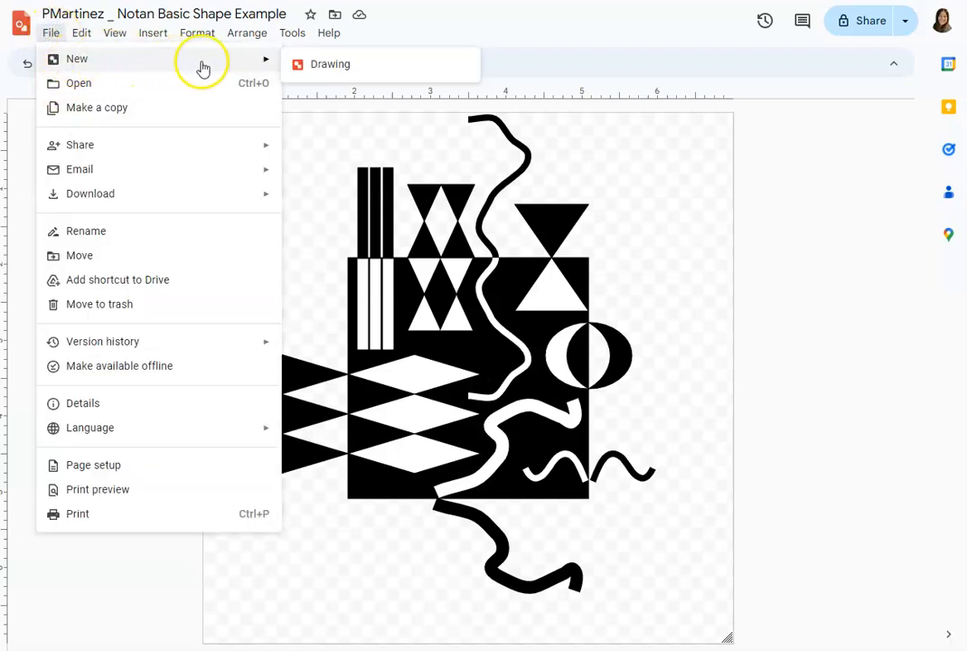
left_click(312, 67)
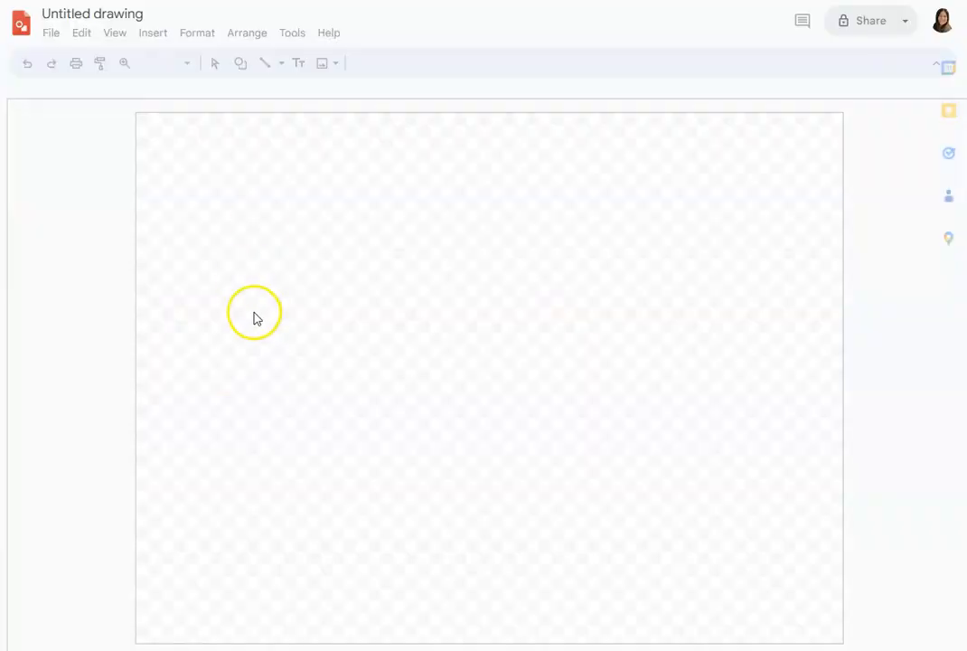
- Rename the untitled drawing with the author's name followed by "_ Basic Notan"
left_click(95, 14)
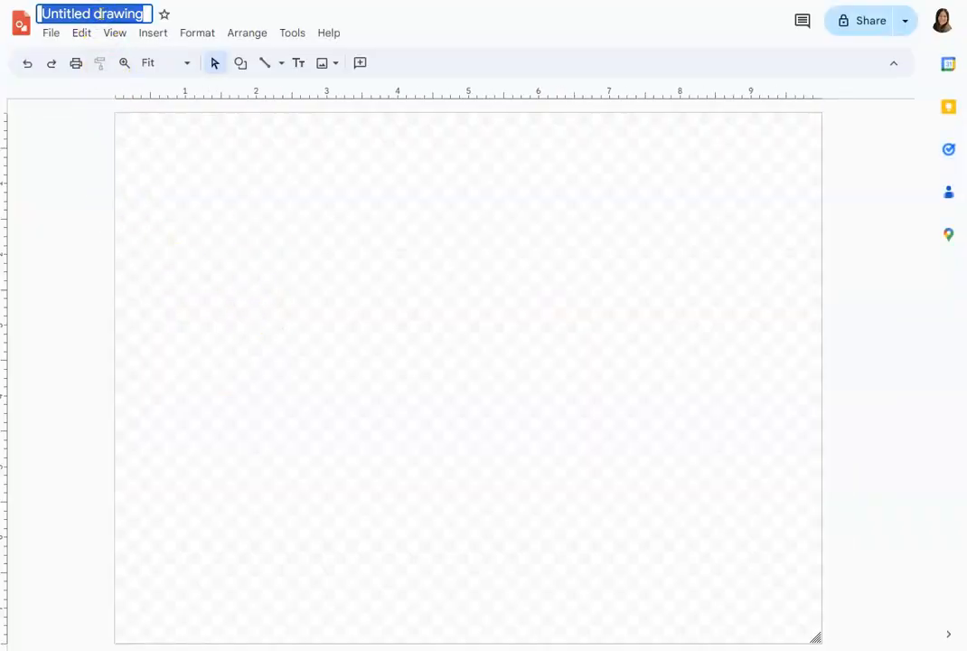
type("Pmartine")
key("BackSpace")
key("BackSpace")
key("BackSpace")
key("BackSpace")
key("BackSpace")
key("BackSpace")
key("BackSpace")
type("Martinez")
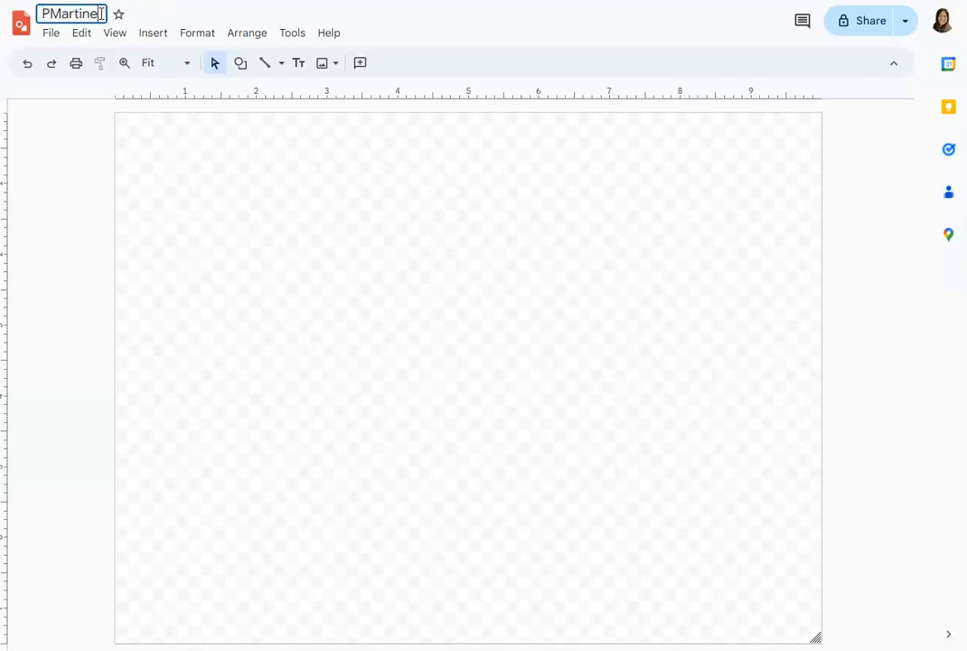
type("_ Bas")
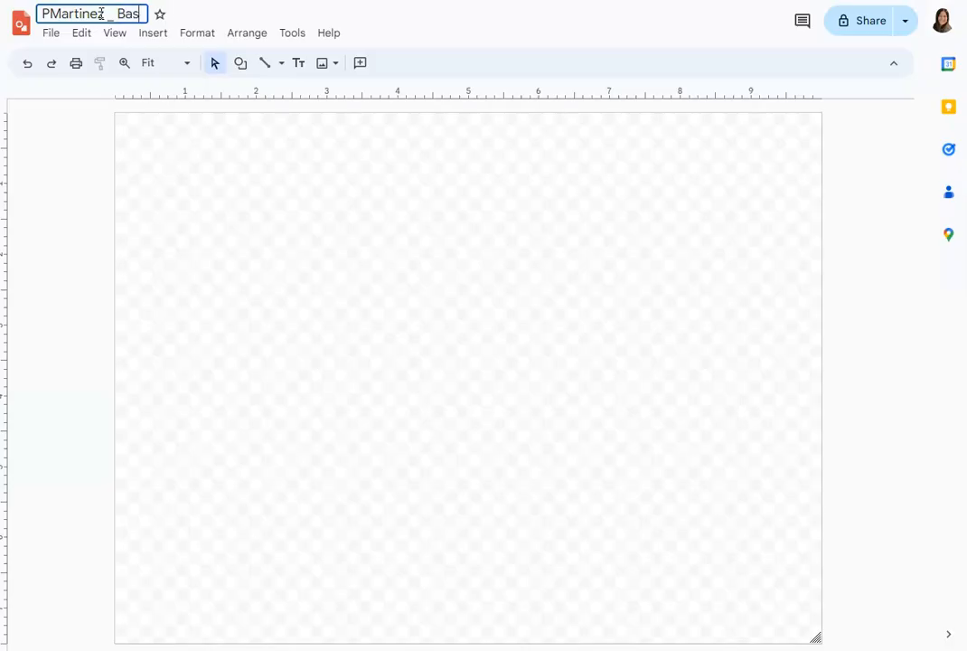
type("ic Notan")
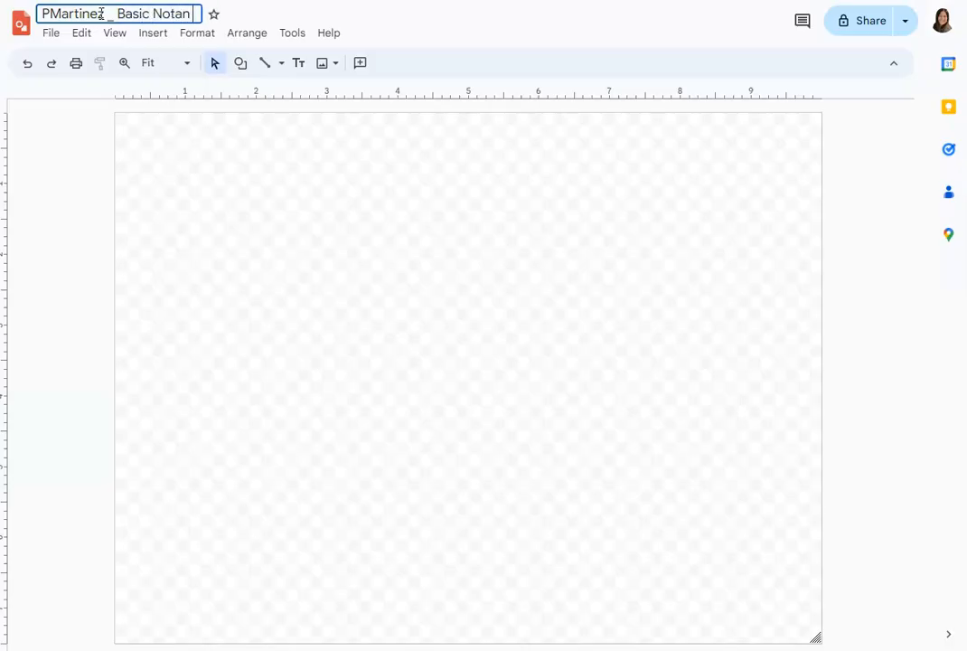
left_click(78, 181)
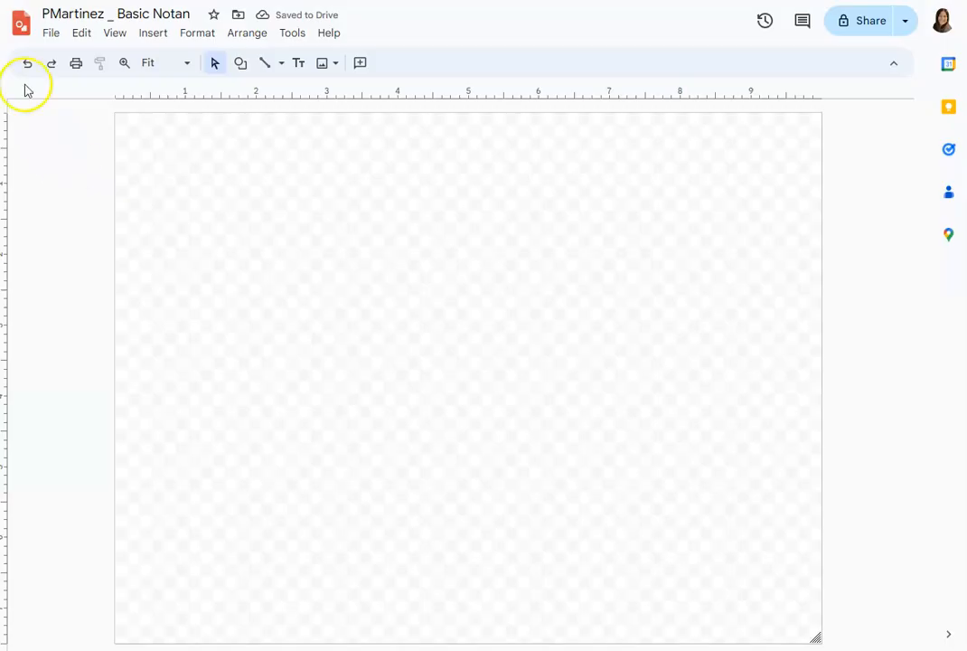
- Set the drawing's page size to a custom 7 x 7 inches
left_click(51, 38)
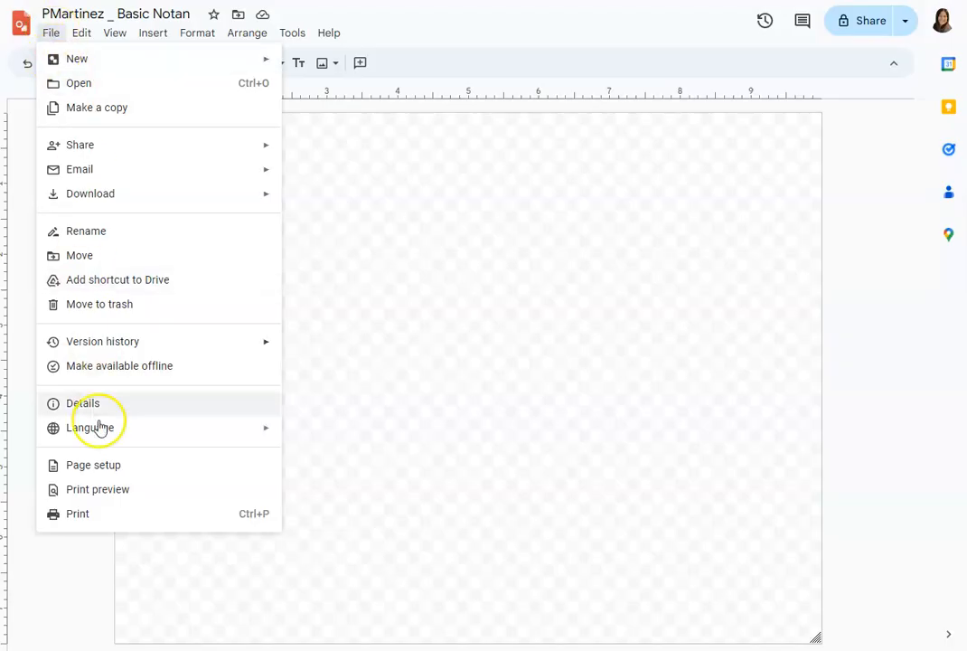
left_click(94, 467)
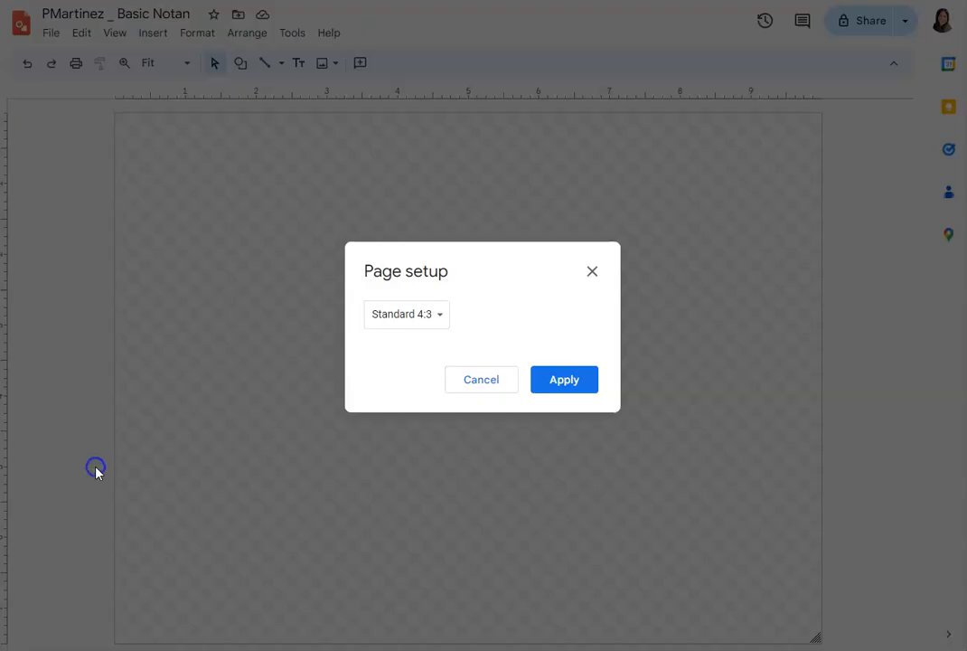
left_click(443, 313)
left_click(431, 395)
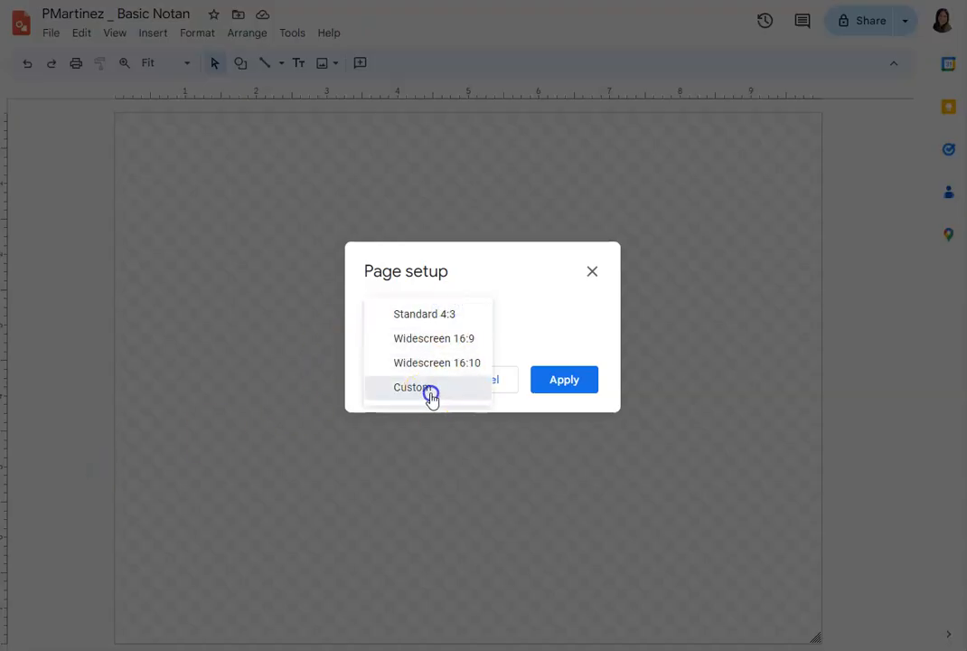
left_click_drag(399, 352, 327, 362)
type("7")
left_click(471, 354)
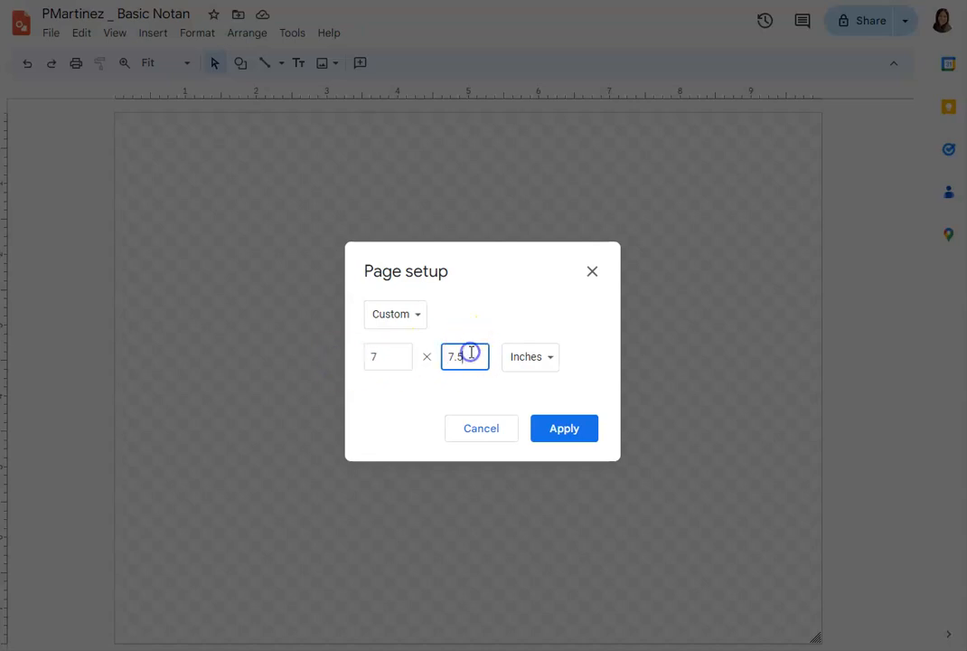
key("BackSpace")
key("BackSpace")
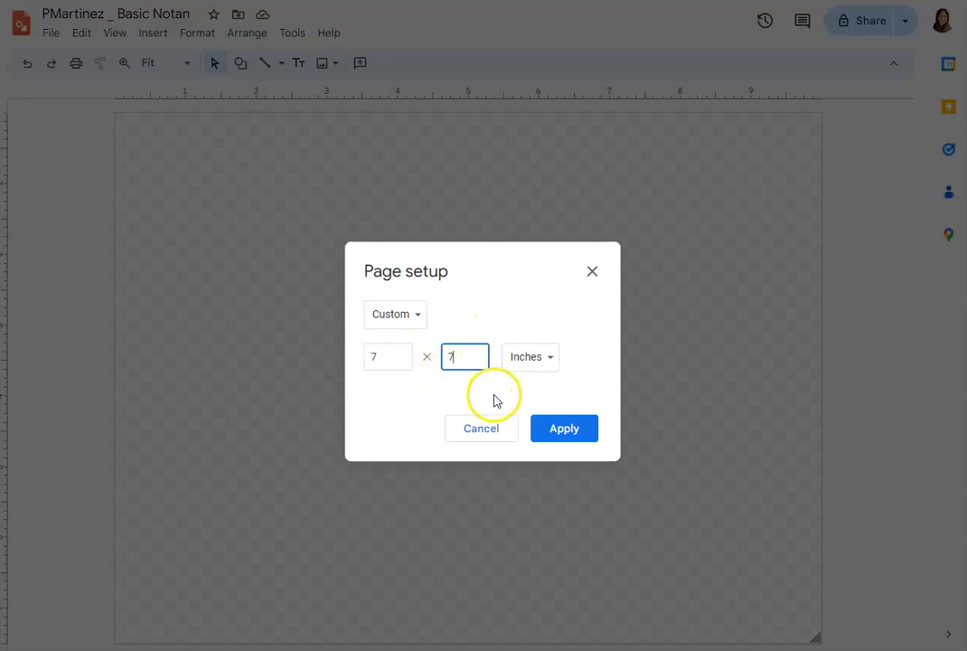
left_click(553, 363)
left_click(587, 364)
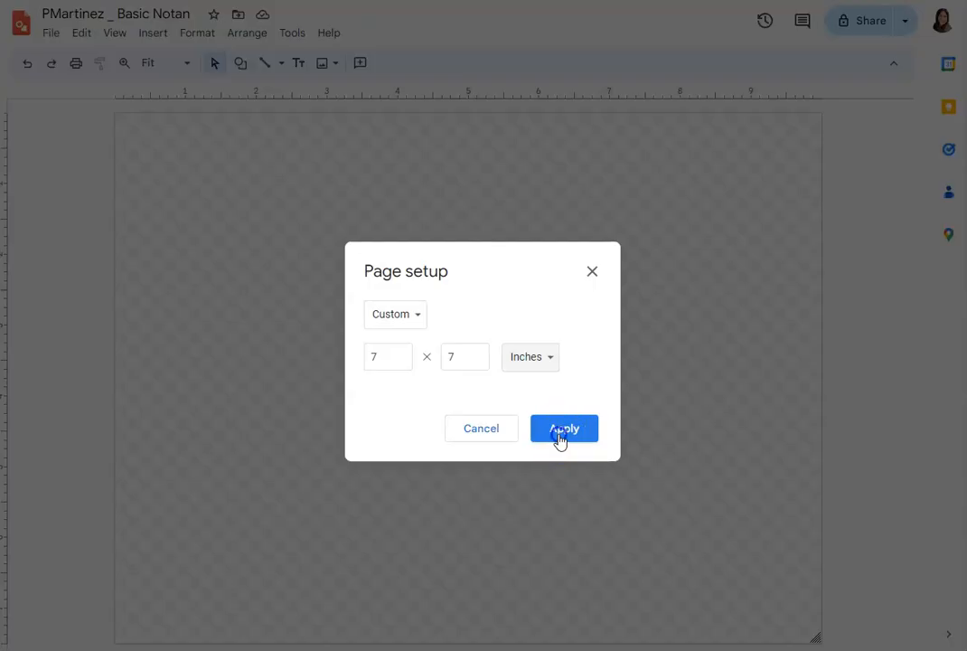
left_click(558, 432)
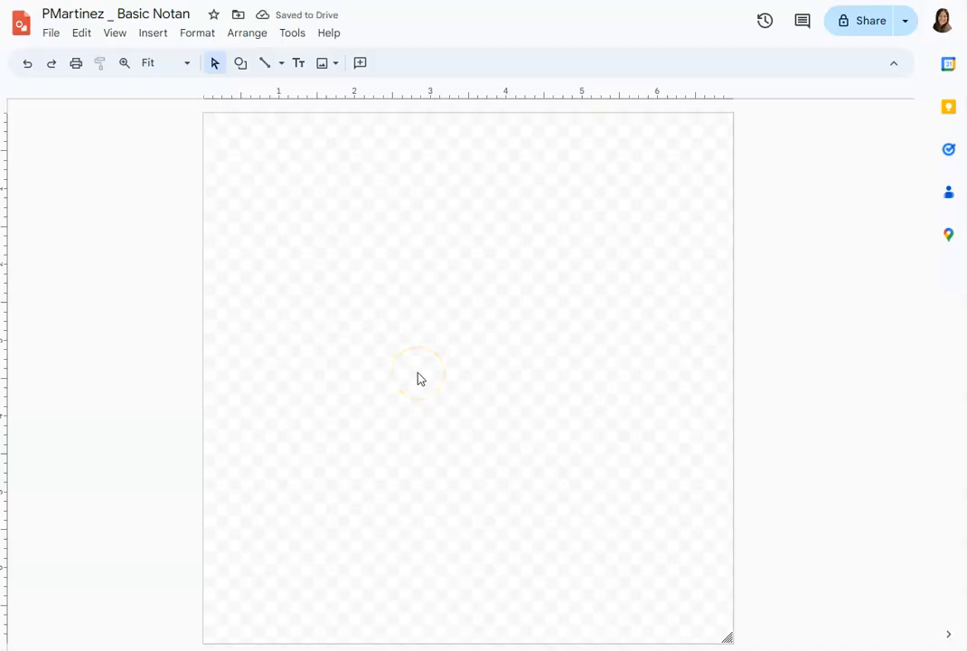
- Draw a rectangle about 3 inches wide and 2.8 inches high, and center it on the page
left_click(242, 64)
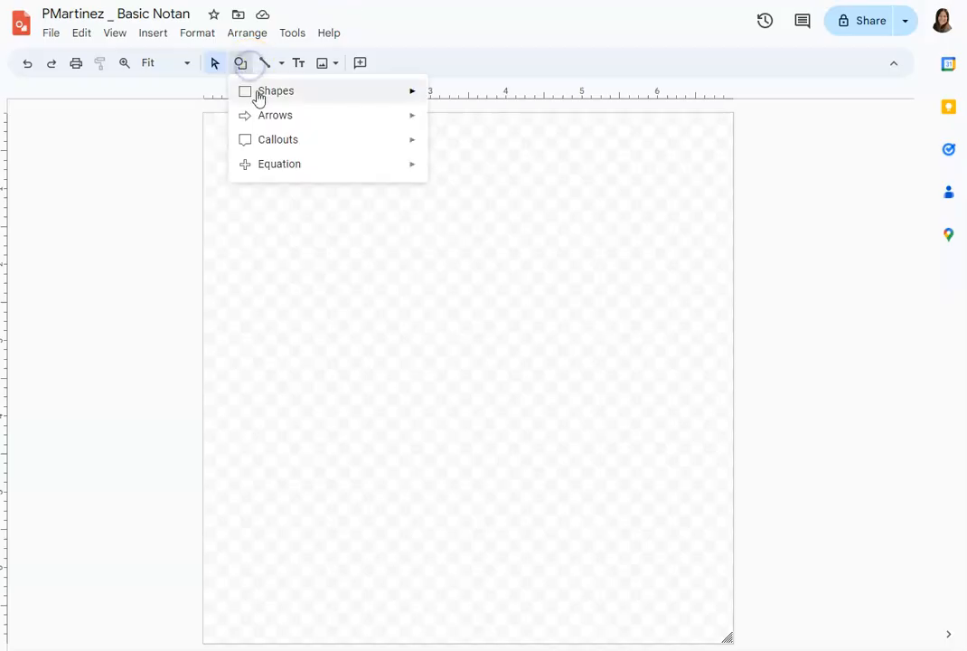
mouse_move(257, 96)
left_click(432, 93)
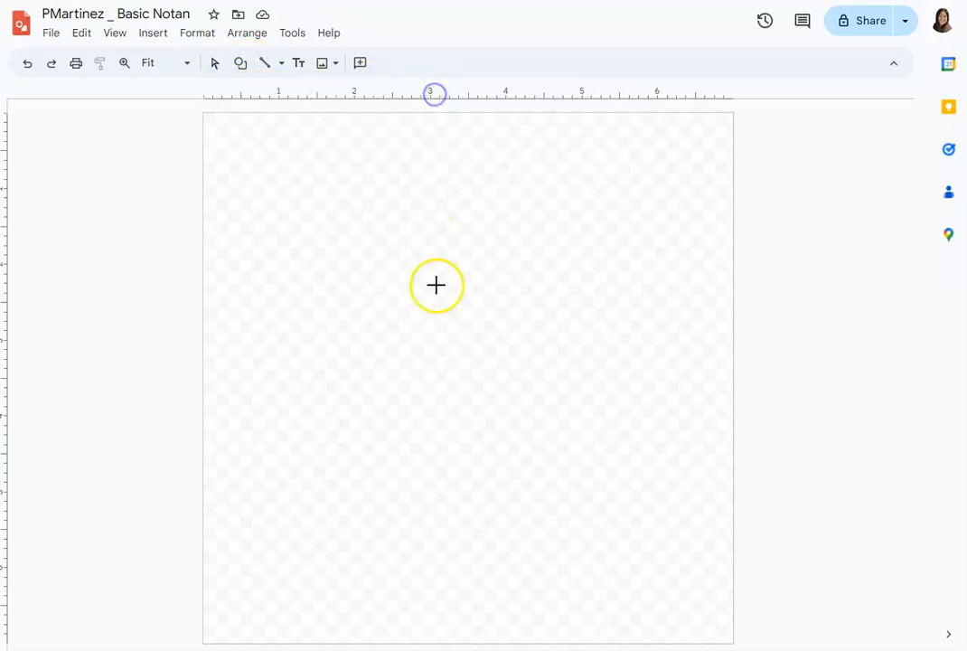
left_click_drag(365, 290, 590, 504)
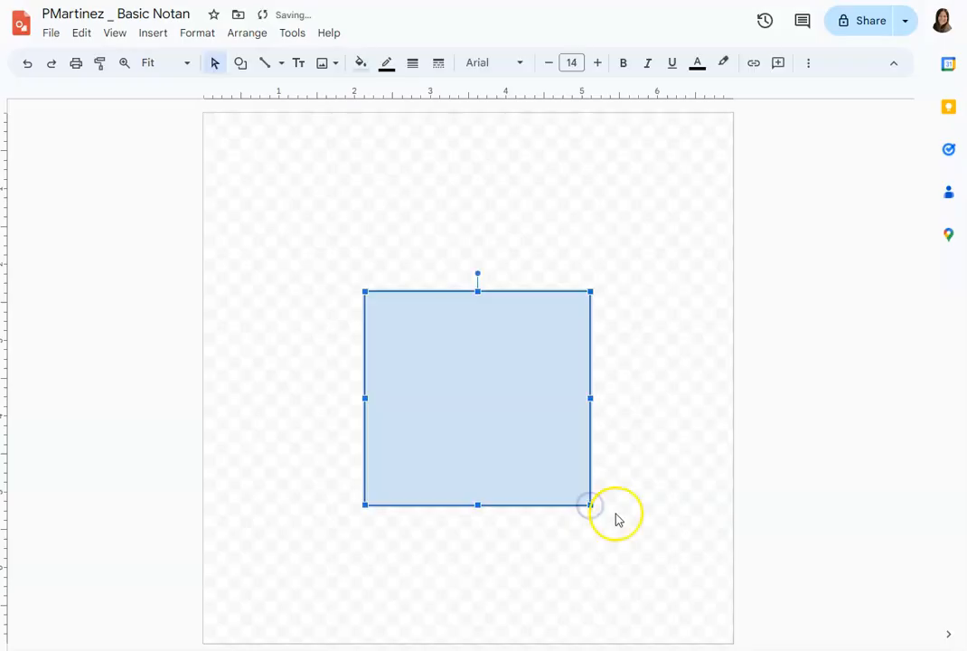
left_click_drag(484, 408, 474, 389)
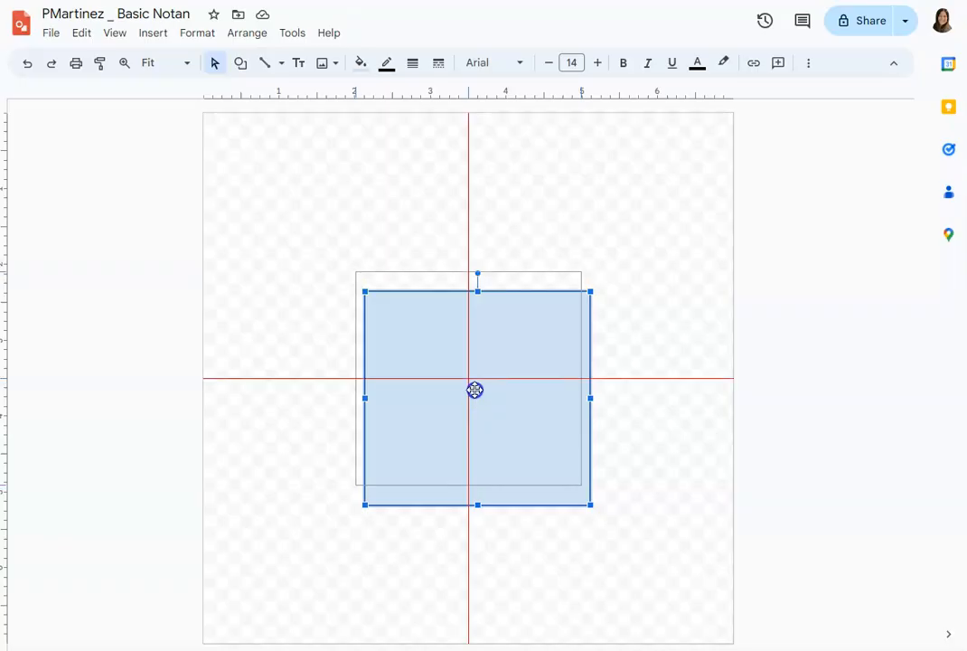
mouse_move(475, 390)
left_mouse_down()
mouse_move(285, 279)
mouse_move(425, 304)
mouse_move(479, 302)
mouse_move(476, 387)
left_mouse_up()
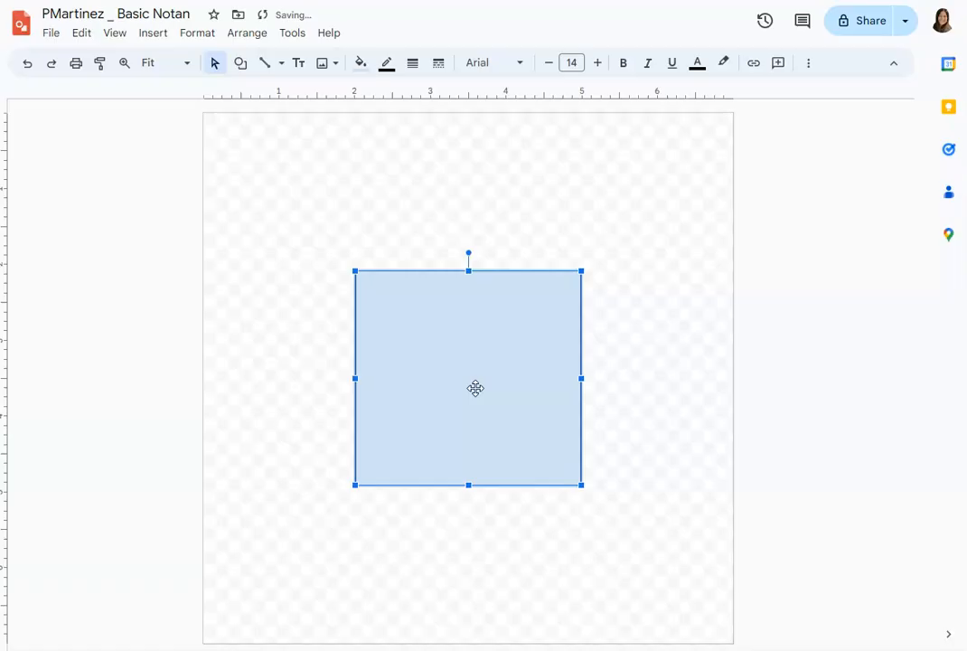
- Fill the centered rectangle with solid black and deselect it
left_click(361, 62)
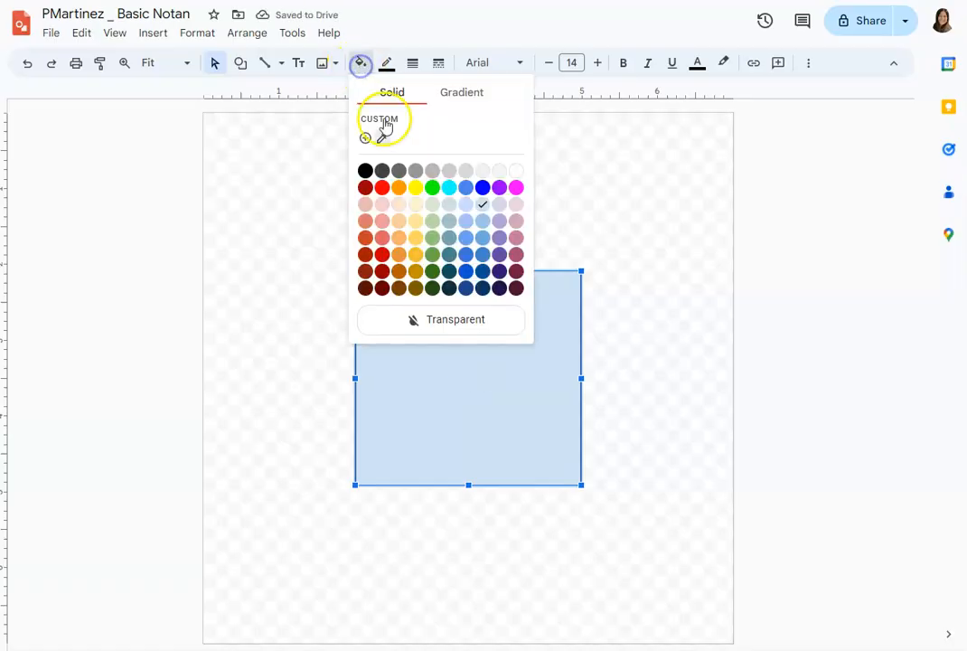
left_click(365, 170)
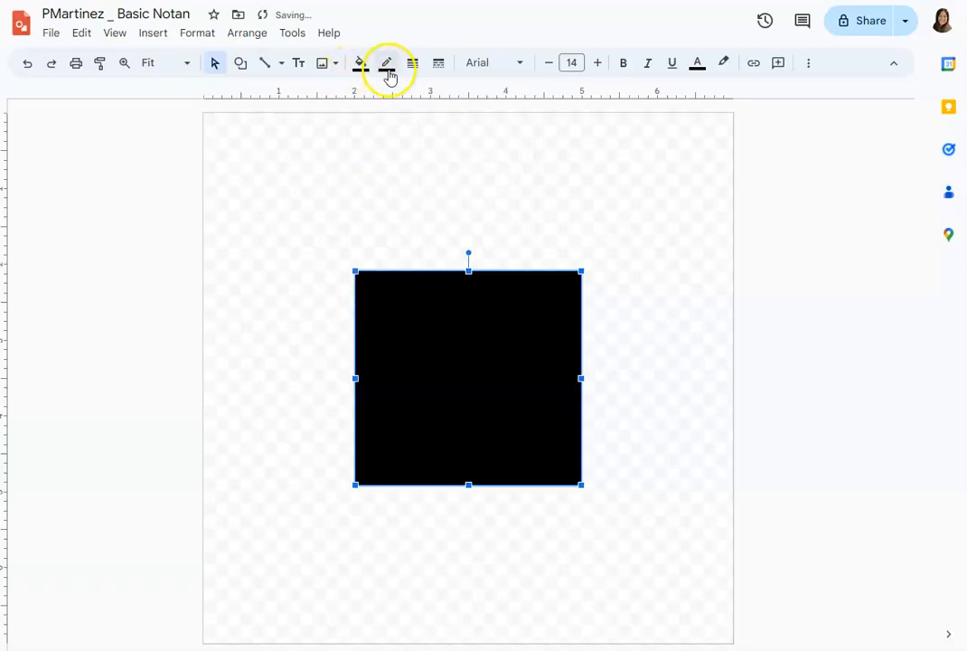
left_click(171, 410)
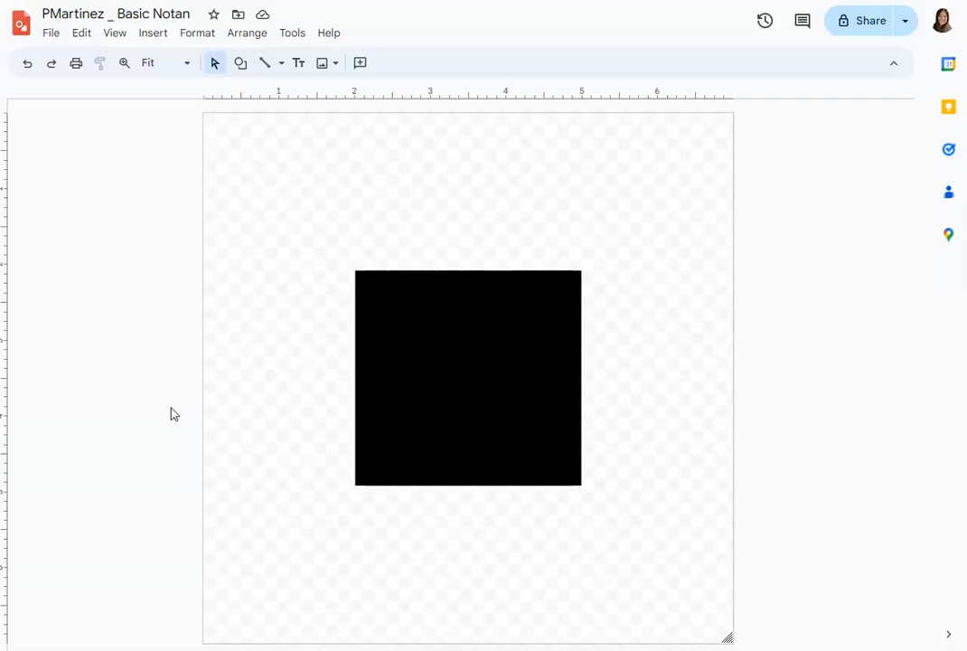
- Draw a right arrow about 1 inch wide and high inside the black rectangle, starting at its left edge
left_click(241, 66)
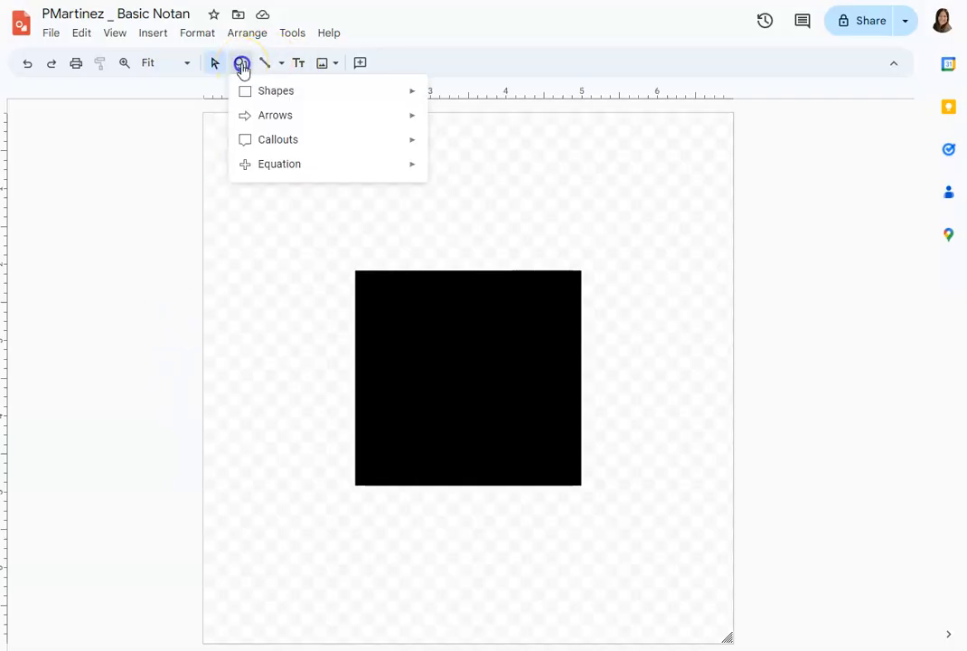
mouse_move(346, 124)
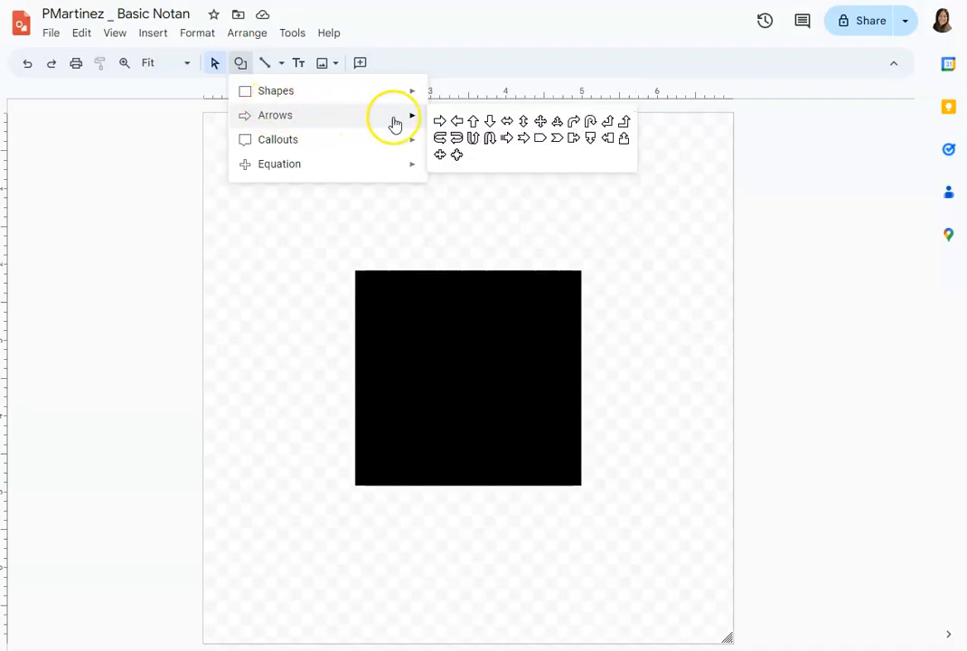
left_click(439, 120)
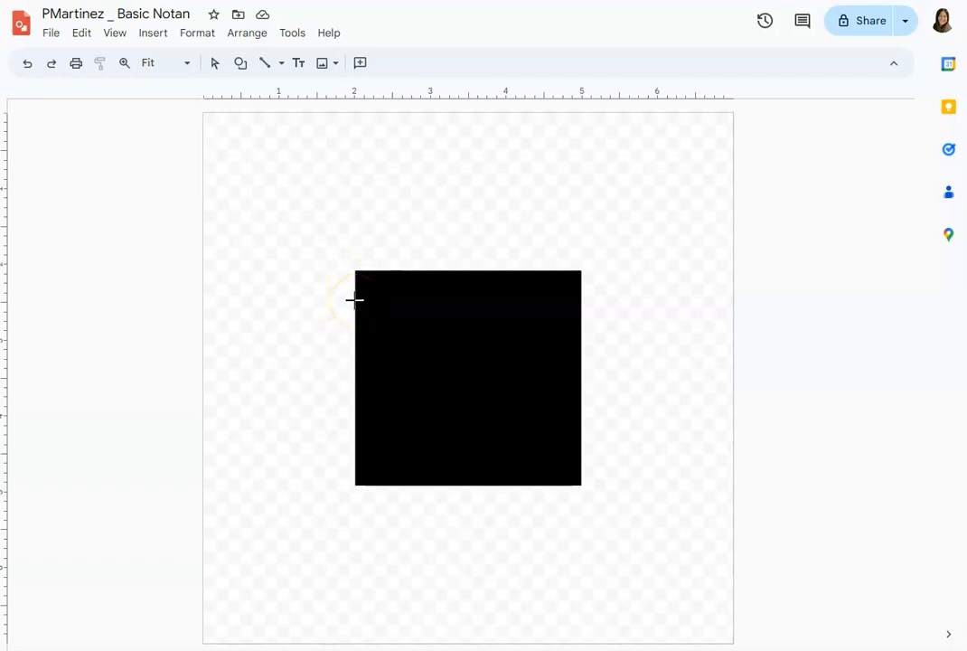
left_click_drag(355, 299, 427, 376)
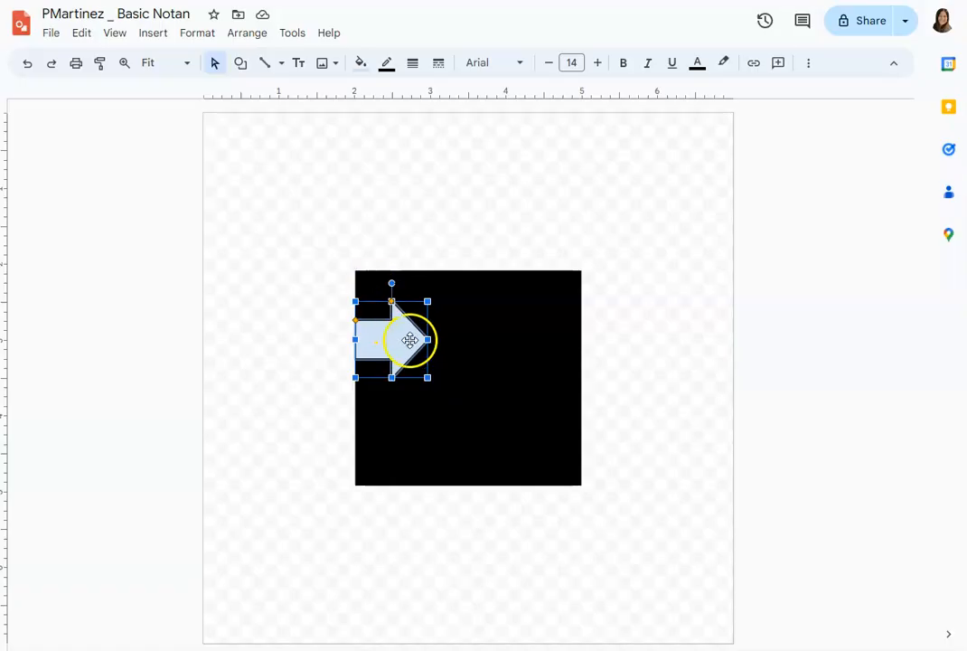
- Set both the arrow's fill and its border color to white
left_click(356, 63)
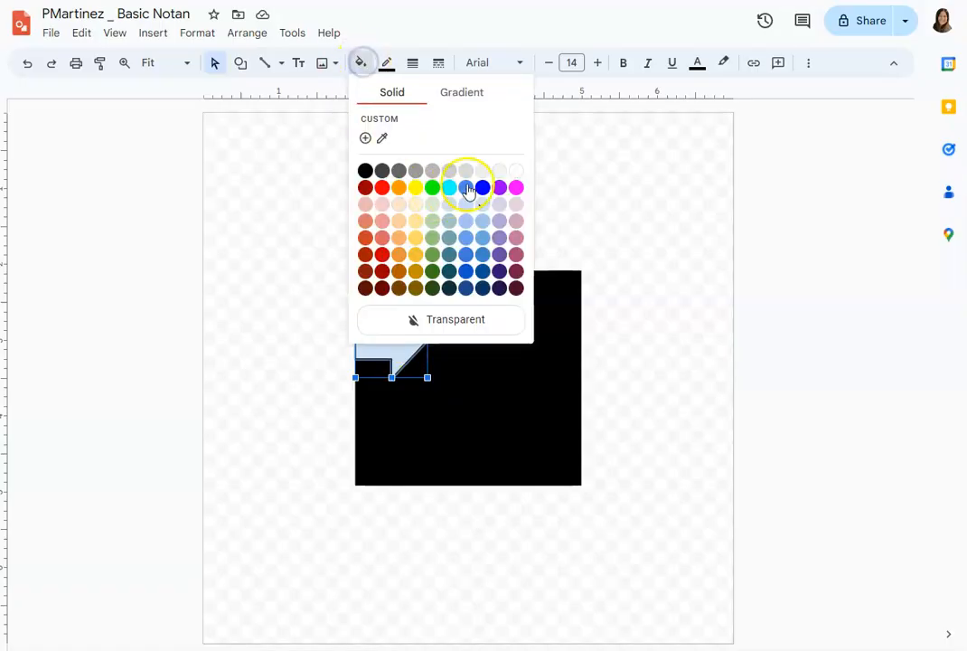
left_click(512, 167)
left_click(385, 63)
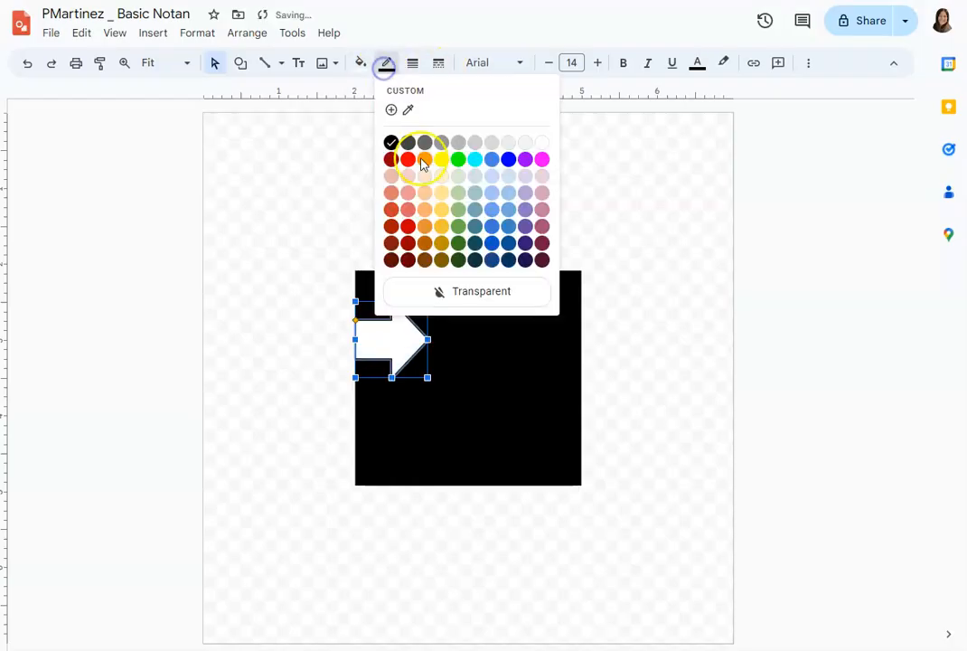
left_click(542, 142)
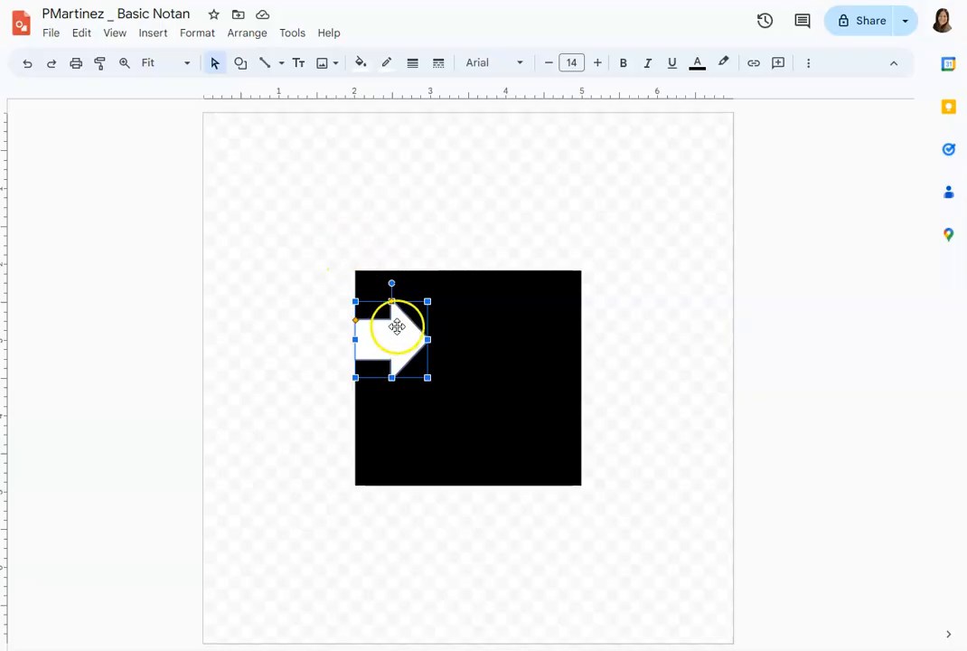
- Copy the white arrow and paste a duplicate of it into the drawing
left_click(81, 34)
left_click(92, 143)
left_click(82, 32)
left_click(98, 168)
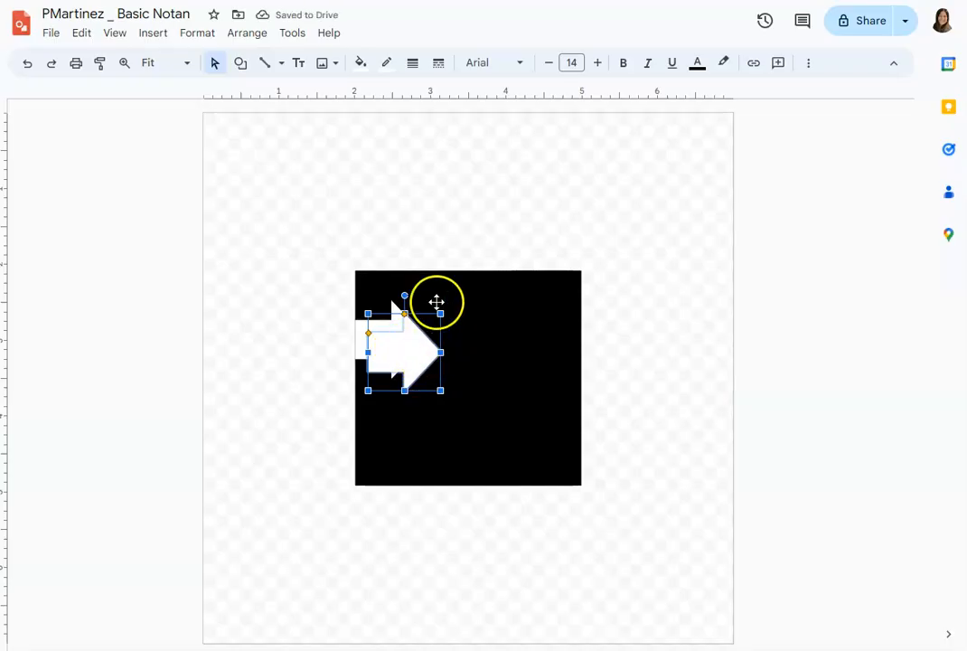
- Set both the fill and the border color of the duplicated arrow to black
left_click(360, 64)
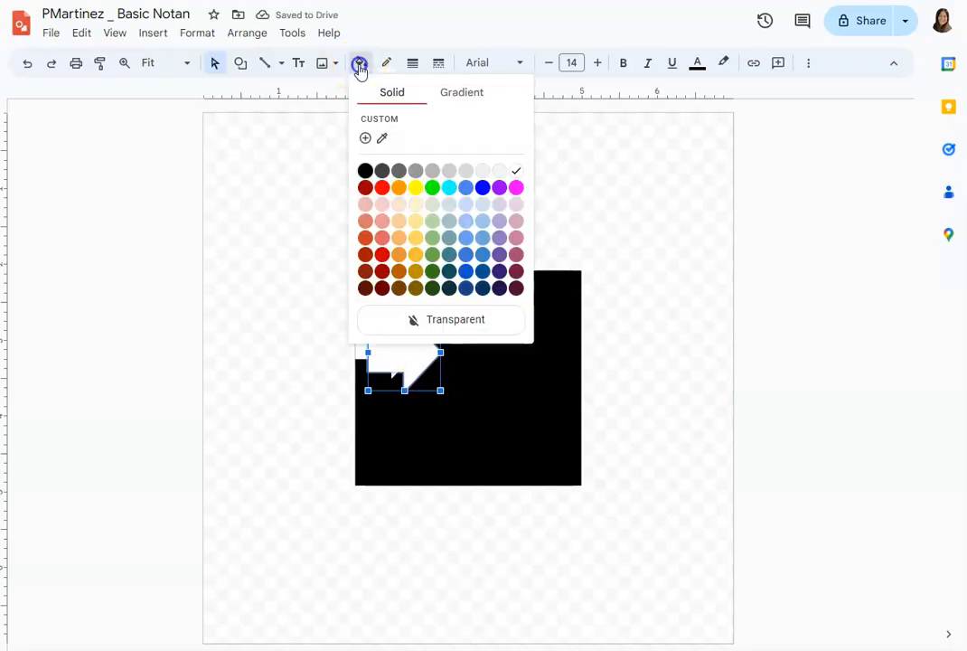
left_click(365, 170)
left_click(386, 65)
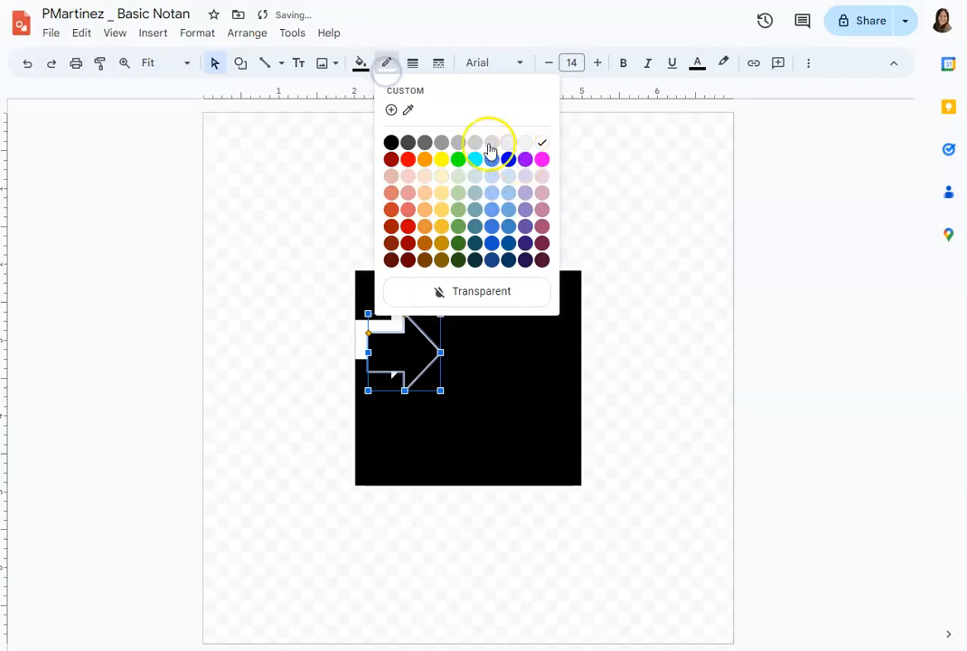
left_click(391, 143)
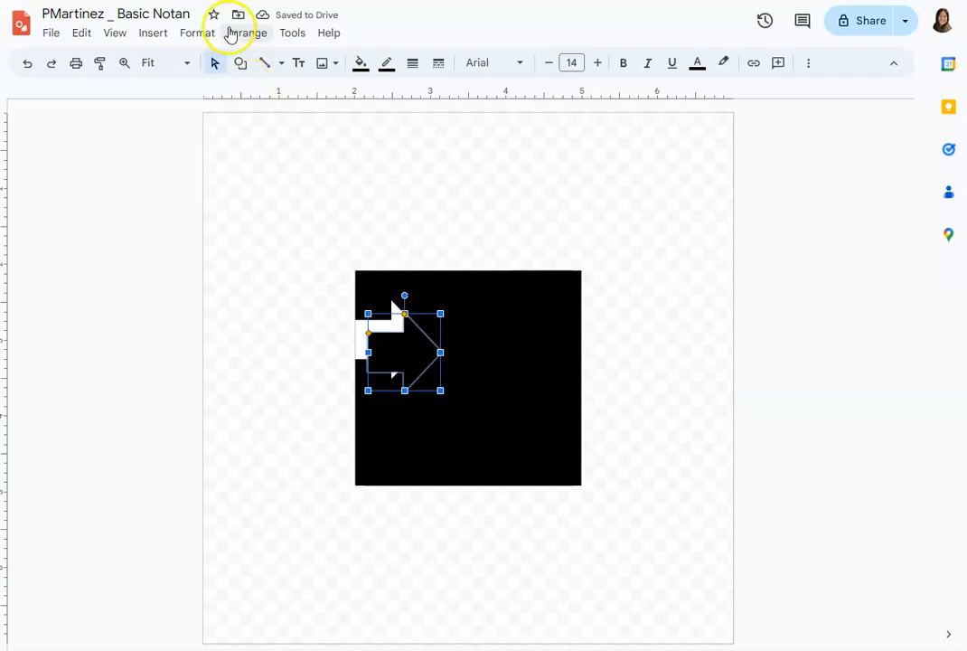
- Flip the black arrow horizontally and place it outside the square's left edge, base to base with the white arrow as its mirror image
left_click(237, 36)
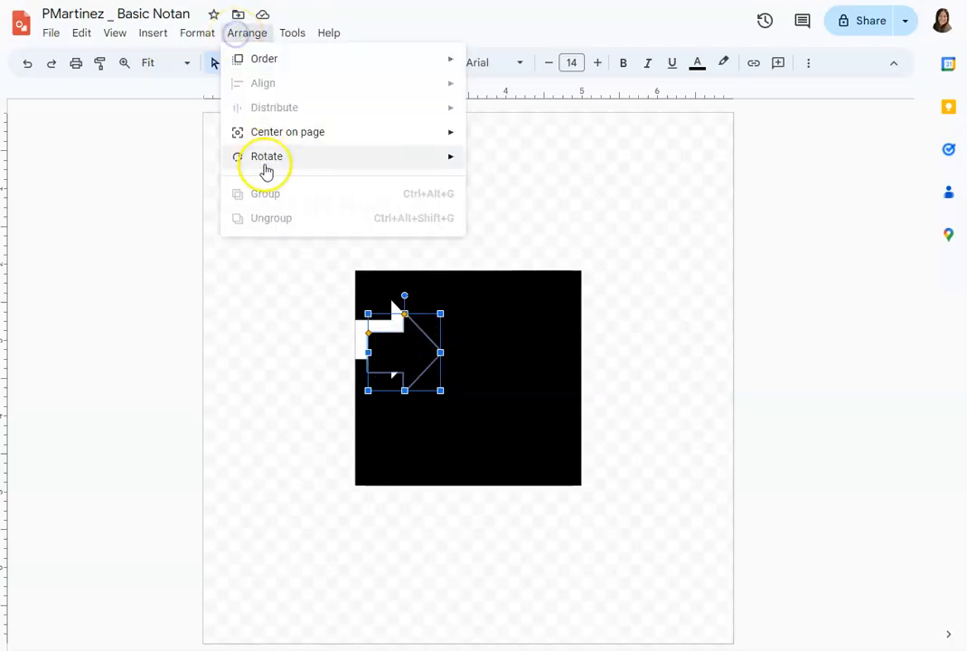
mouse_move(282, 168)
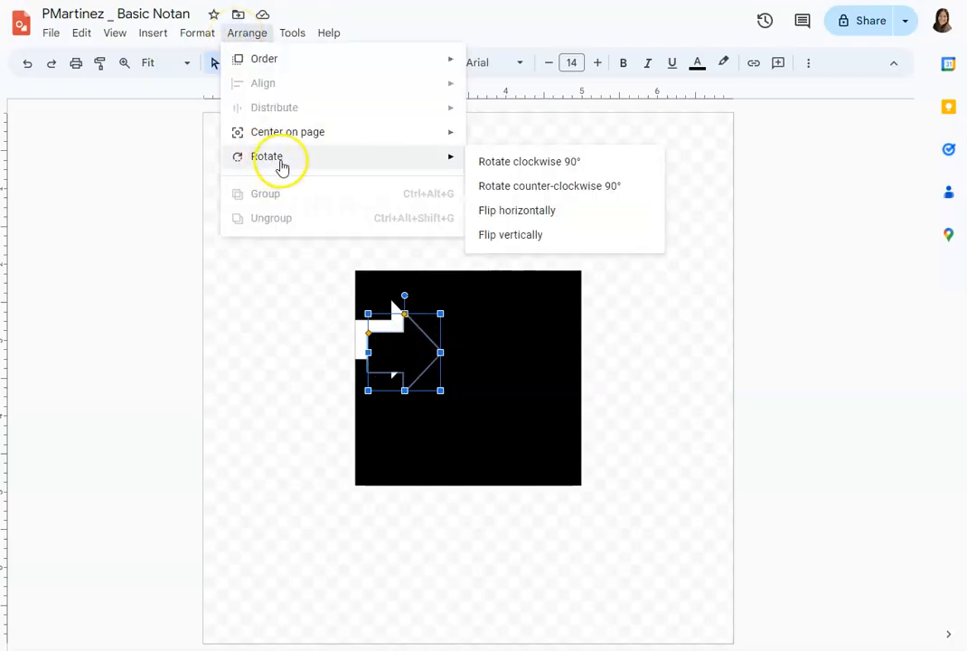
left_click(528, 216)
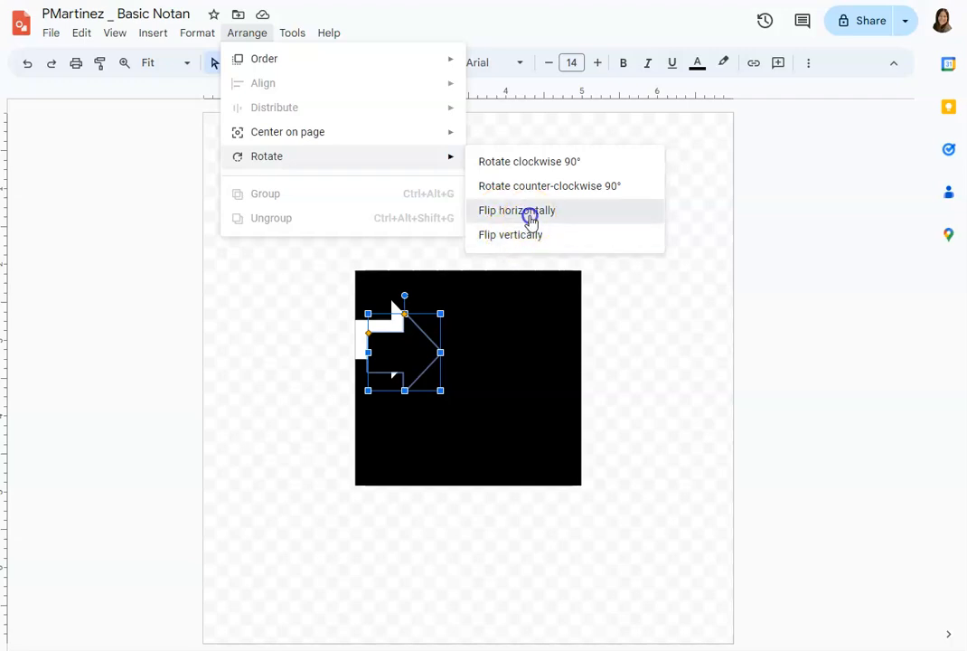
left_click_drag(337, 346, 325, 337)
left_click(76, 349)
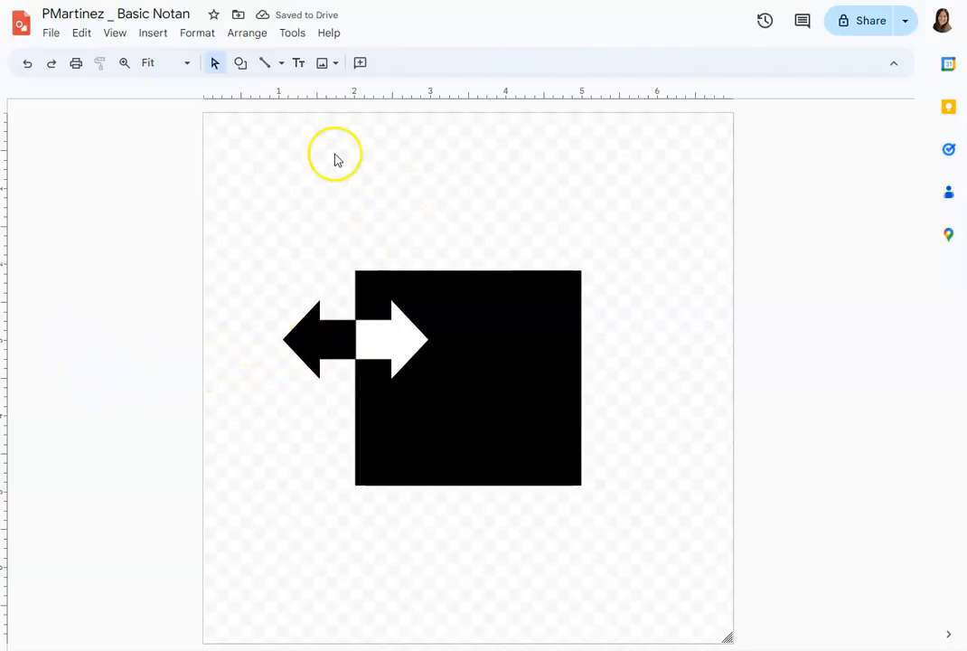
- Draw a right triangle about 0.4 inch wide and 1.5 inches high inside the black square, hanging from its top edge
left_click(240, 63)
mouse_move(262, 91)
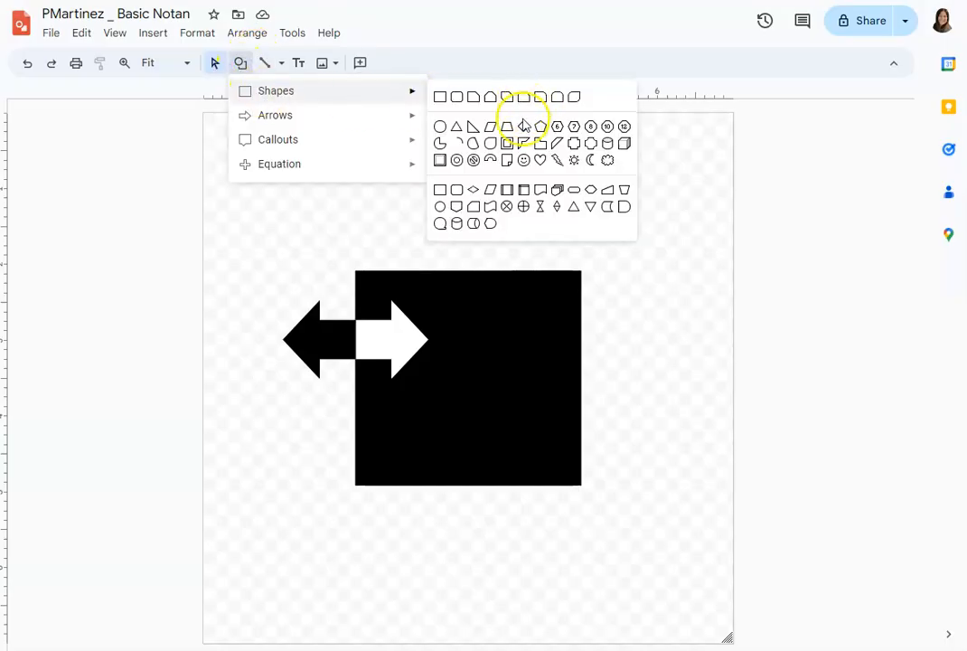
left_click(479, 128)
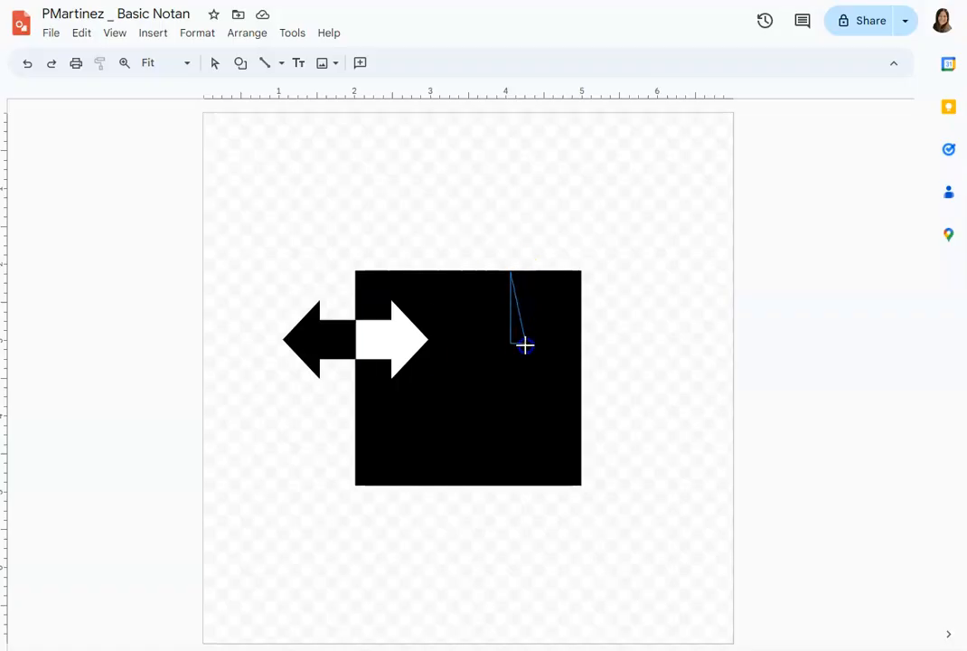
left_click_drag(537, 387, 538, 388)
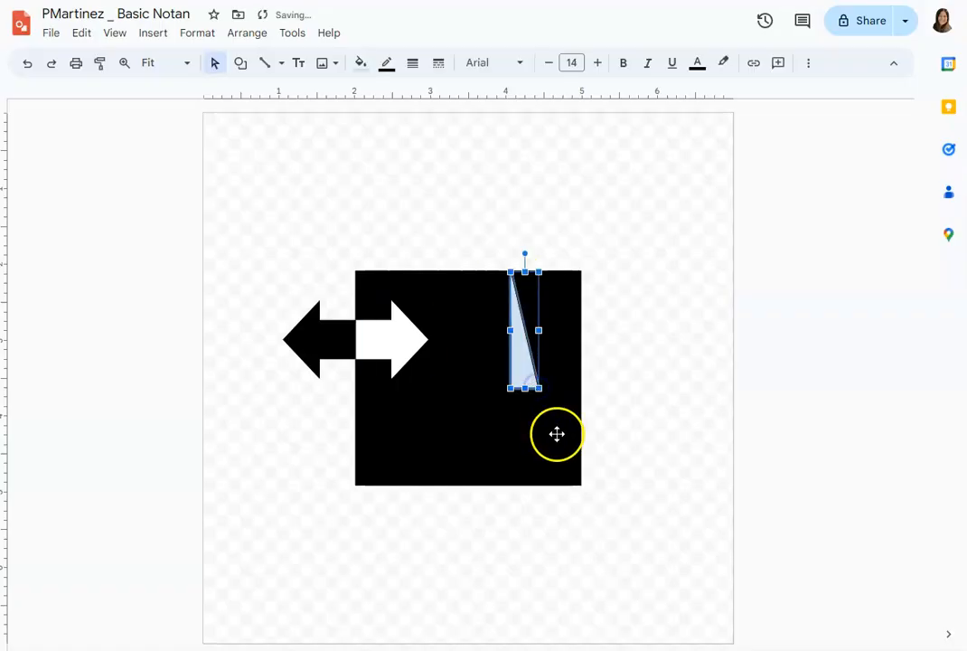
- Set both the right triangle's fill and its border color to white
left_click(359, 63)
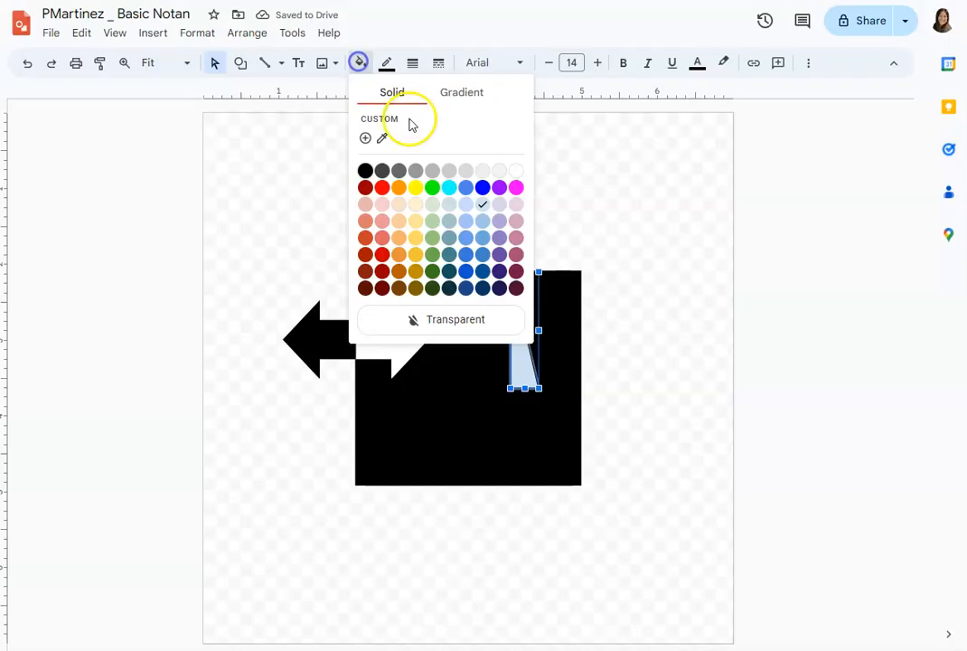
left_click(515, 170)
left_click(388, 63)
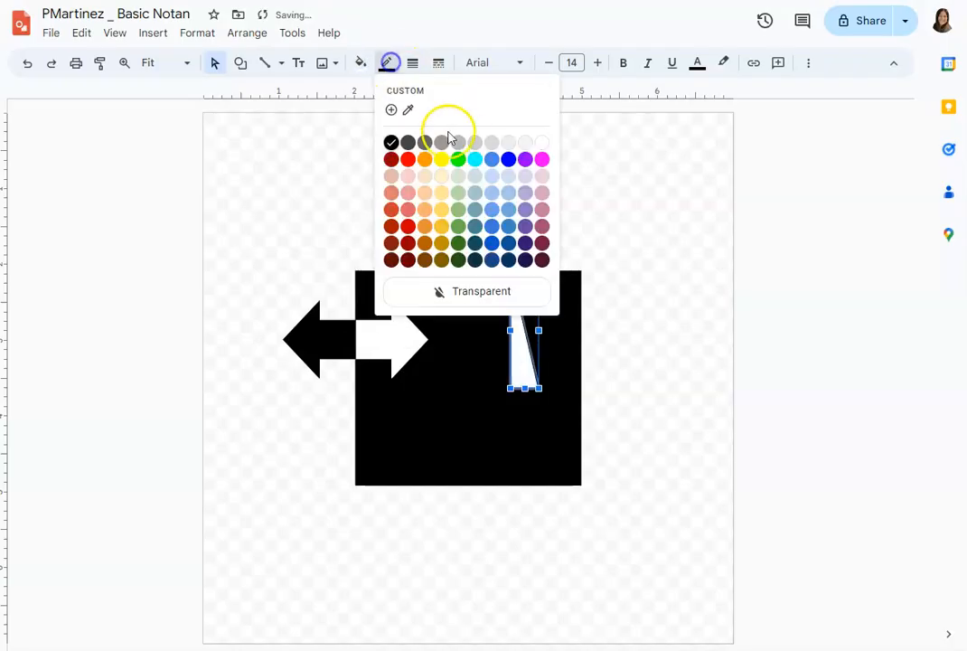
left_click(541, 142)
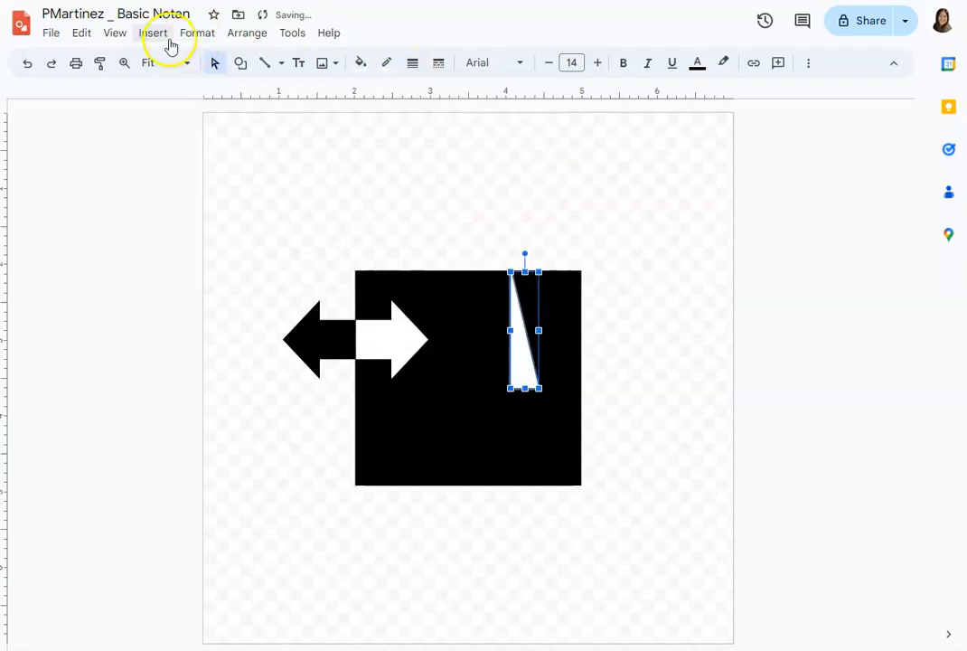
- Copy the white triangle and paste a duplicate of it into the drawing
left_click(84, 41)
left_click(96, 145)
left_click(79, 36)
left_click(111, 171)
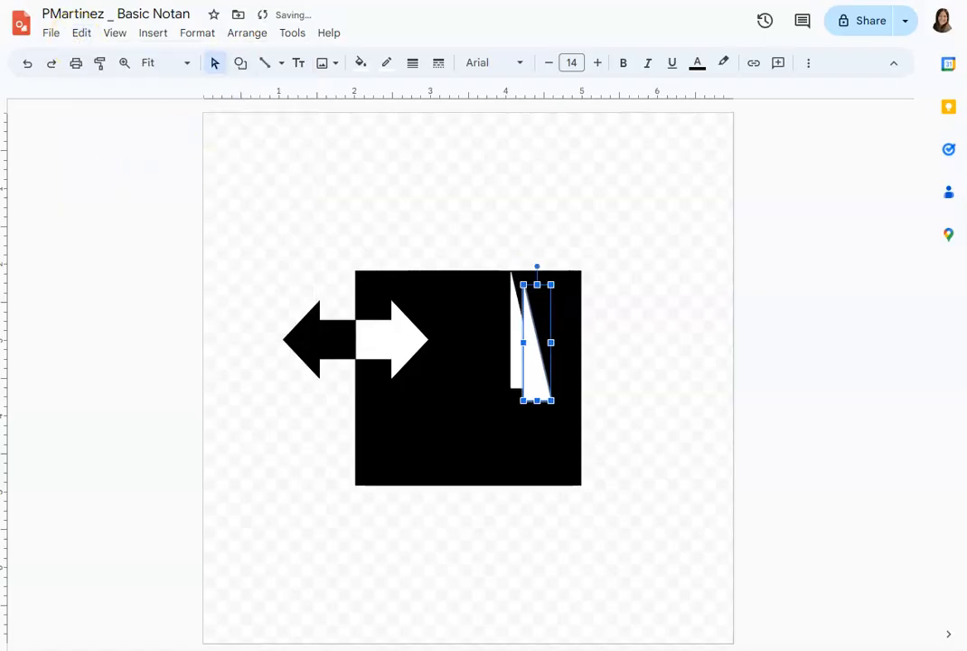
- Set both the fill and the border color of the duplicated triangle to black
left_click(360, 62)
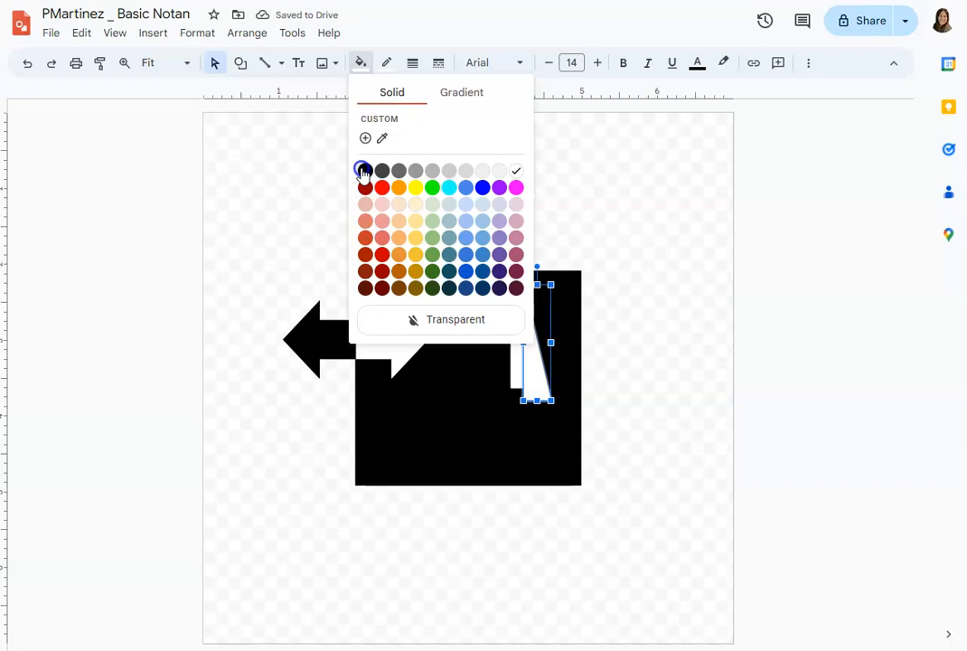
left_click(362, 170)
left_click(385, 63)
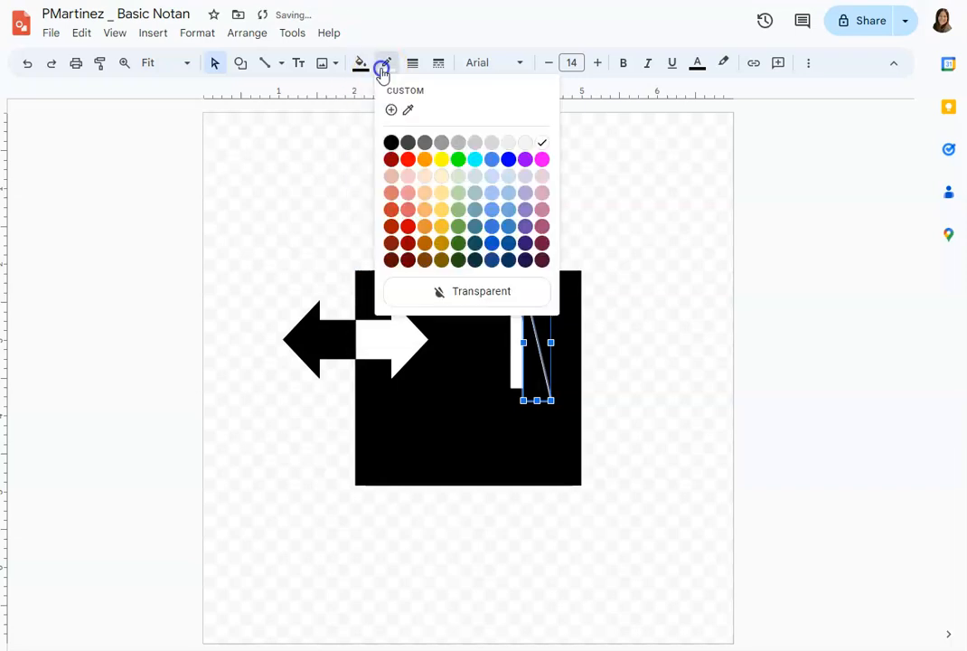
left_click(391, 143)
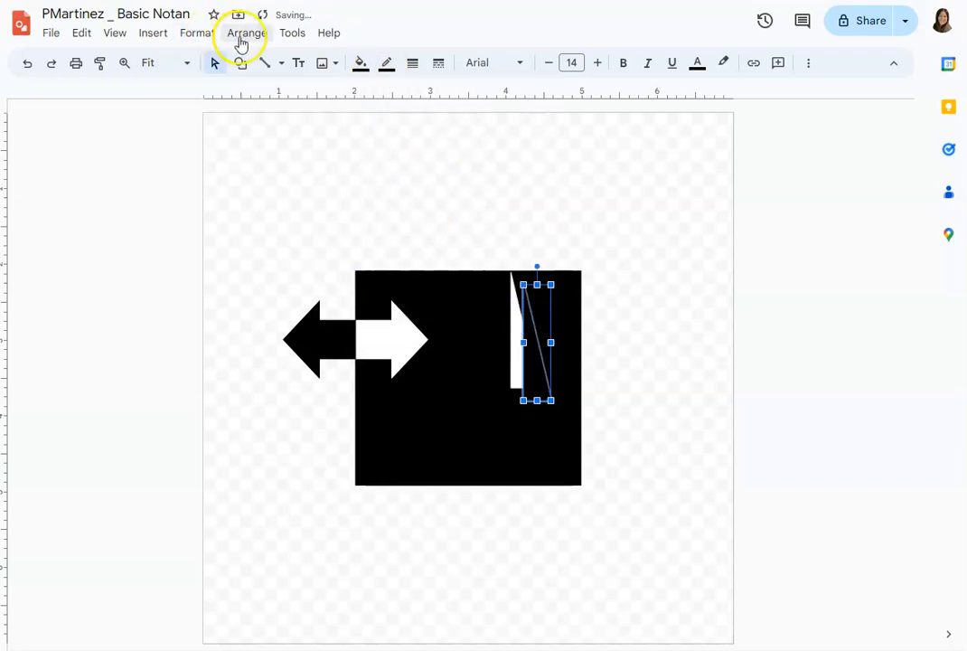
- Flip the black triangle vertically and place it above the square's top edge, tip to tip with the white triangle
left_click(241, 40)
mouse_move(266, 155)
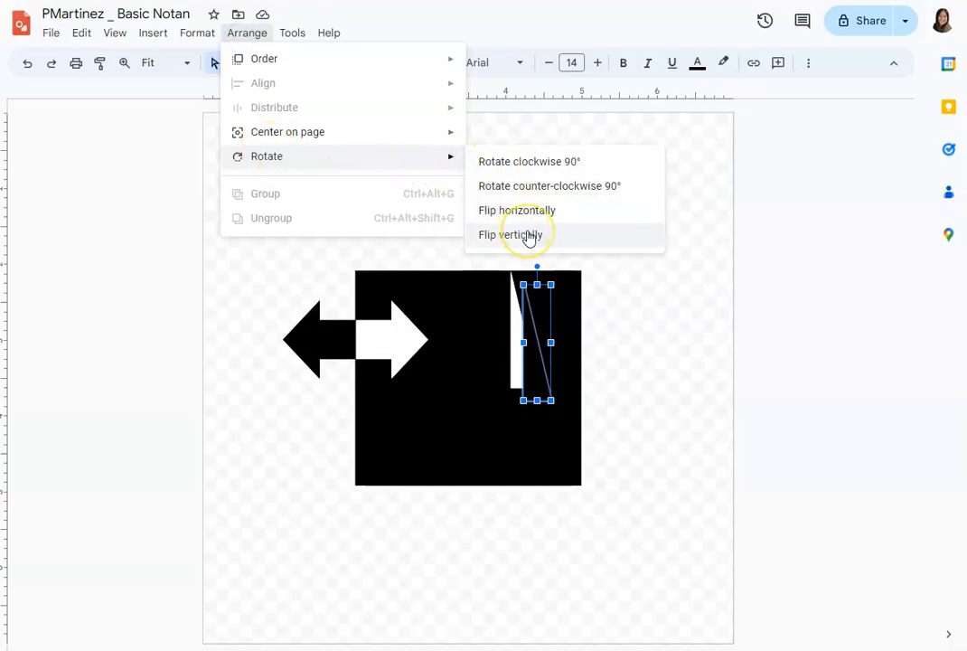
left_click(523, 239)
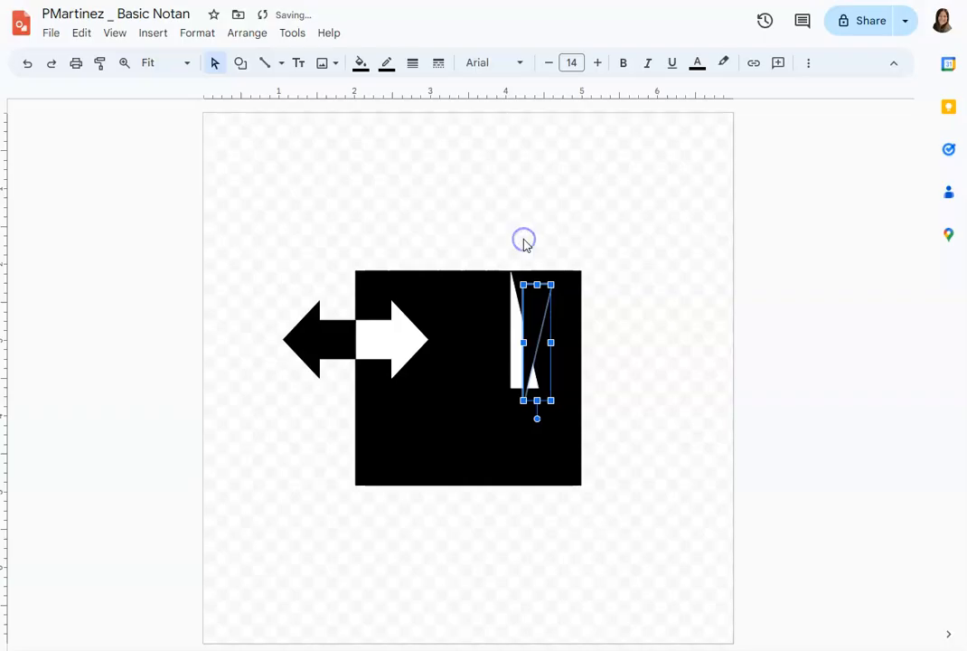
left_click_drag(545, 333, 527, 199)
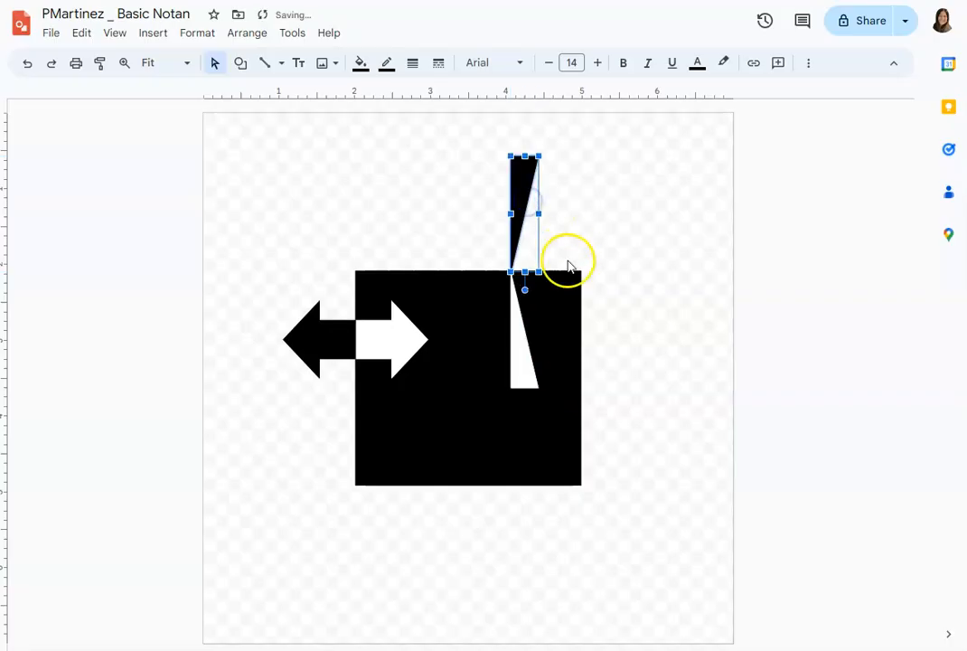
left_click(109, 261)
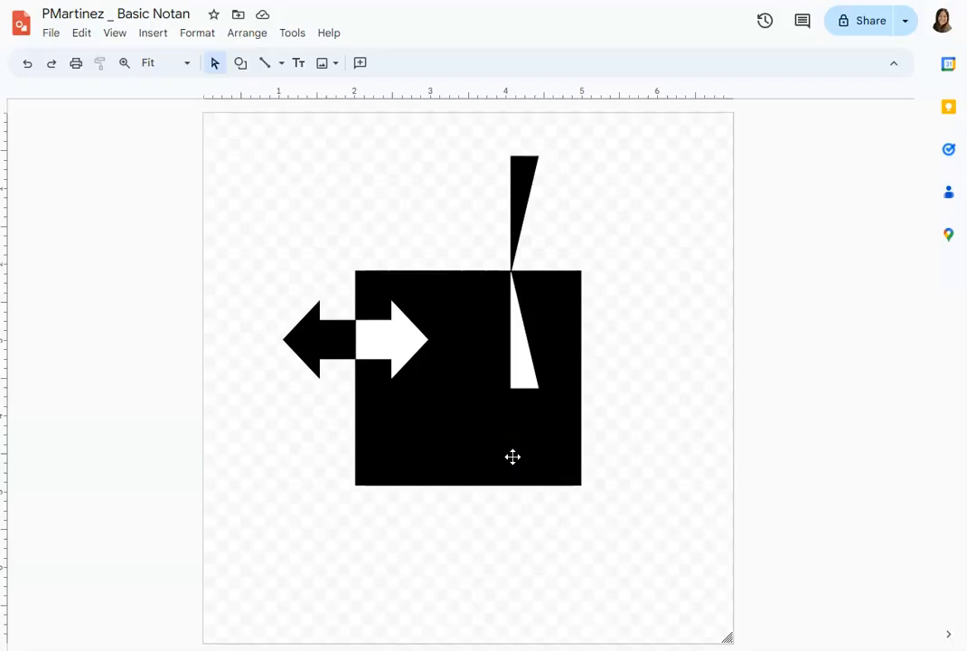
- Draw a donut shape about 0.9 inch wide and 1 inch high inside the black square, near its lower-left corner and touching the bottom edge
left_click(239, 62)
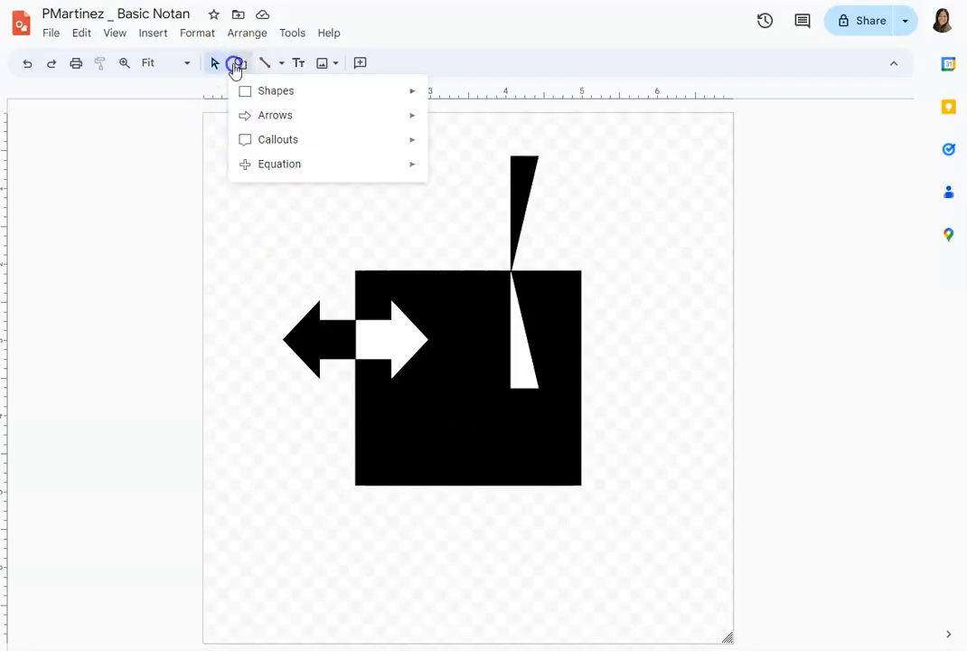
mouse_move(272, 99)
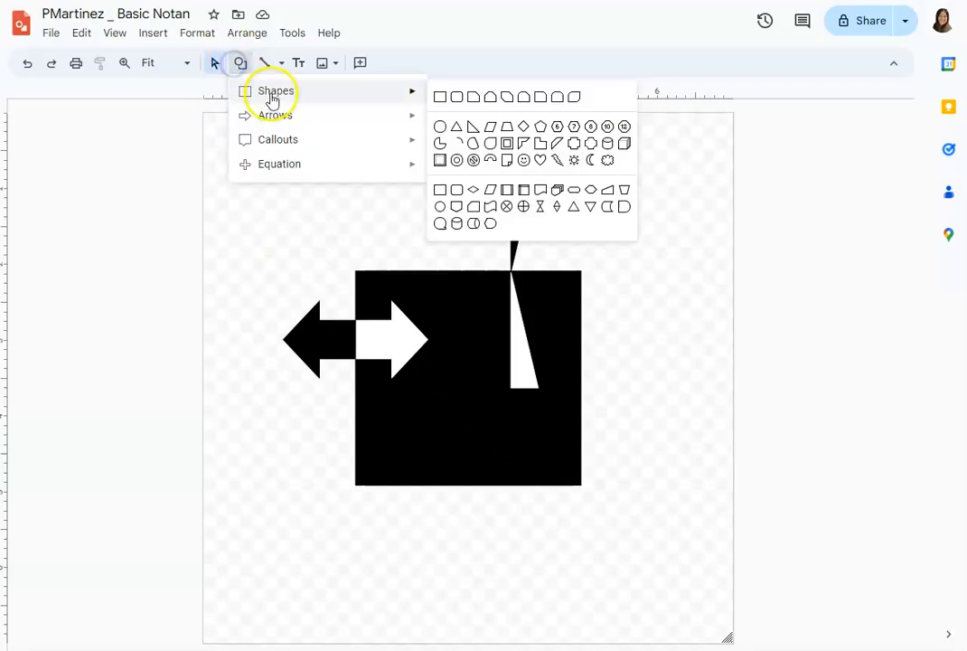
left_click(461, 167)
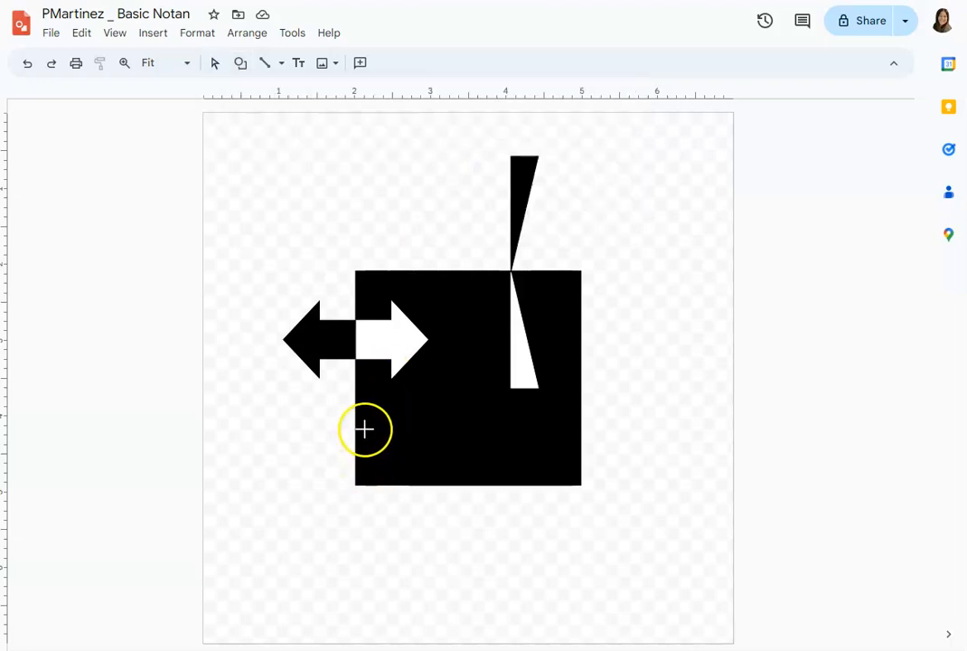
left_click_drag(398, 436, 434, 486)
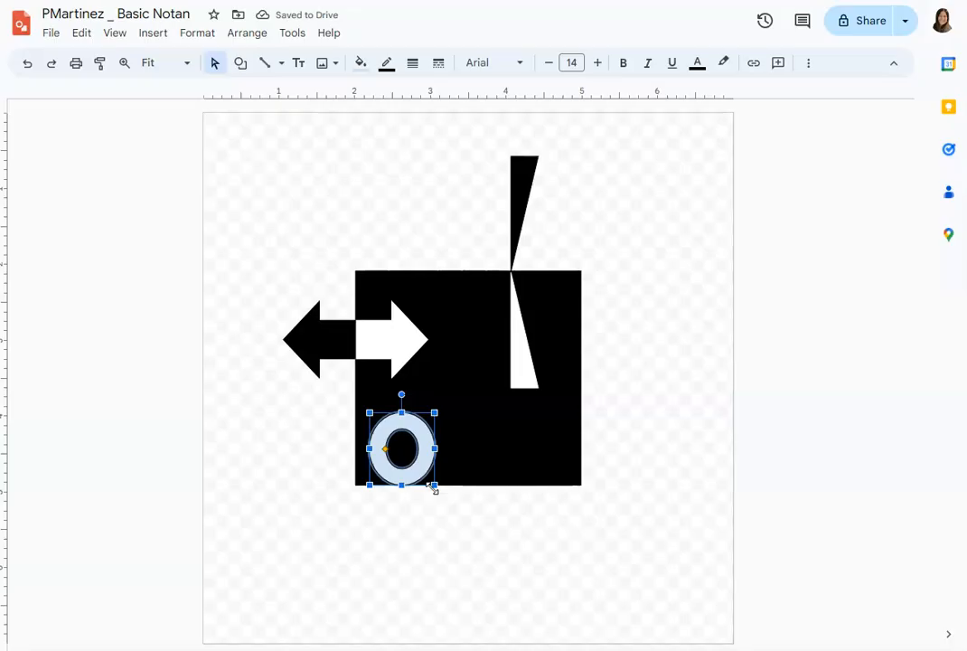
- Set both the donut's fill and its border color to white
left_click(361, 64)
left_click(516, 170)
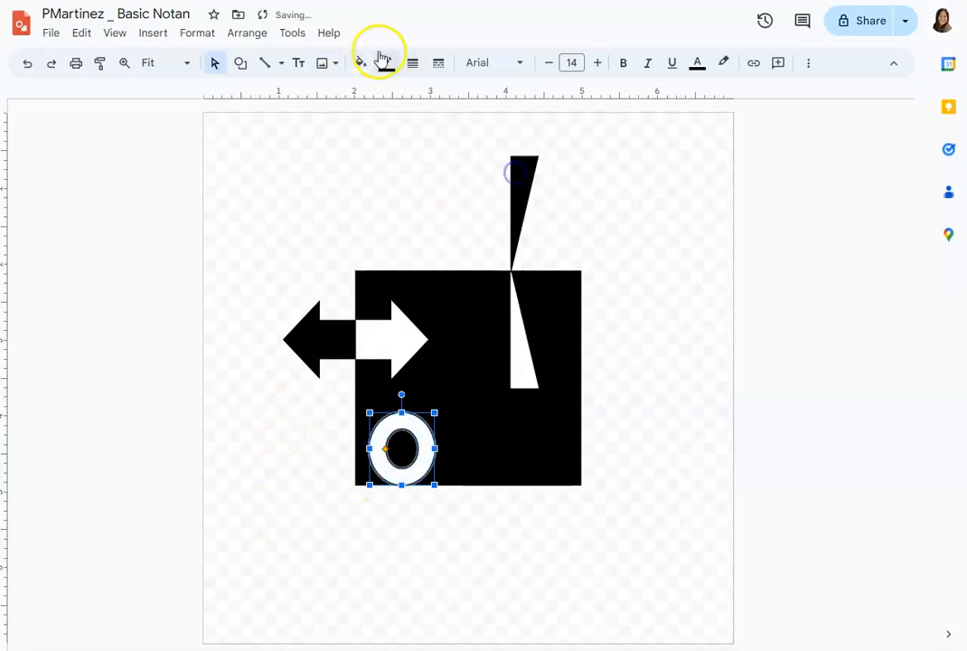
left_click(386, 63)
left_click(541, 142)
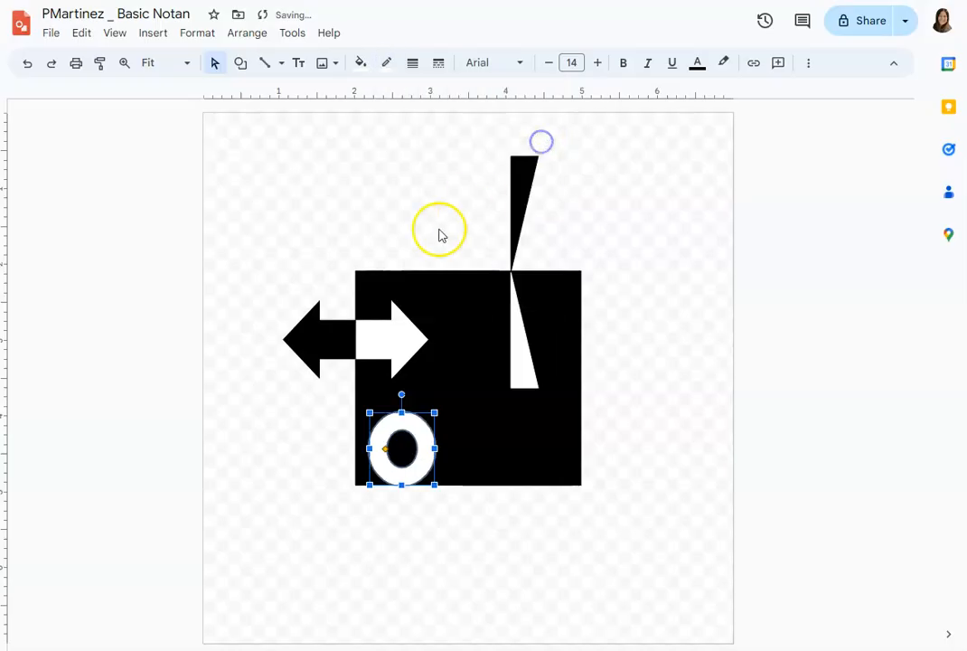
- Copy the white donut and paste two duplicates of it into the drawing
left_click(83, 34)
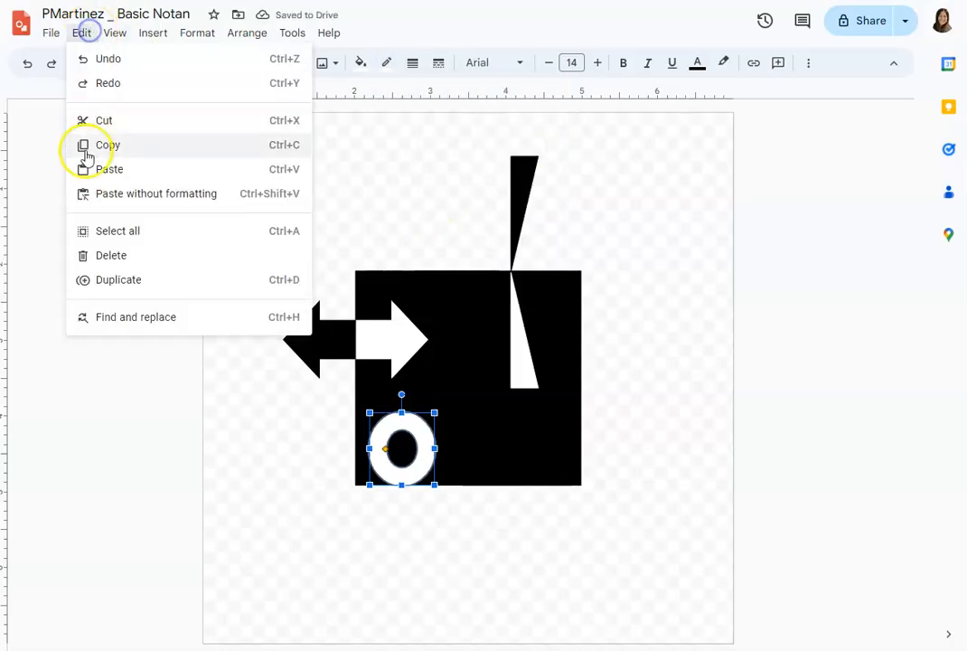
left_click(91, 155)
left_click(80, 32)
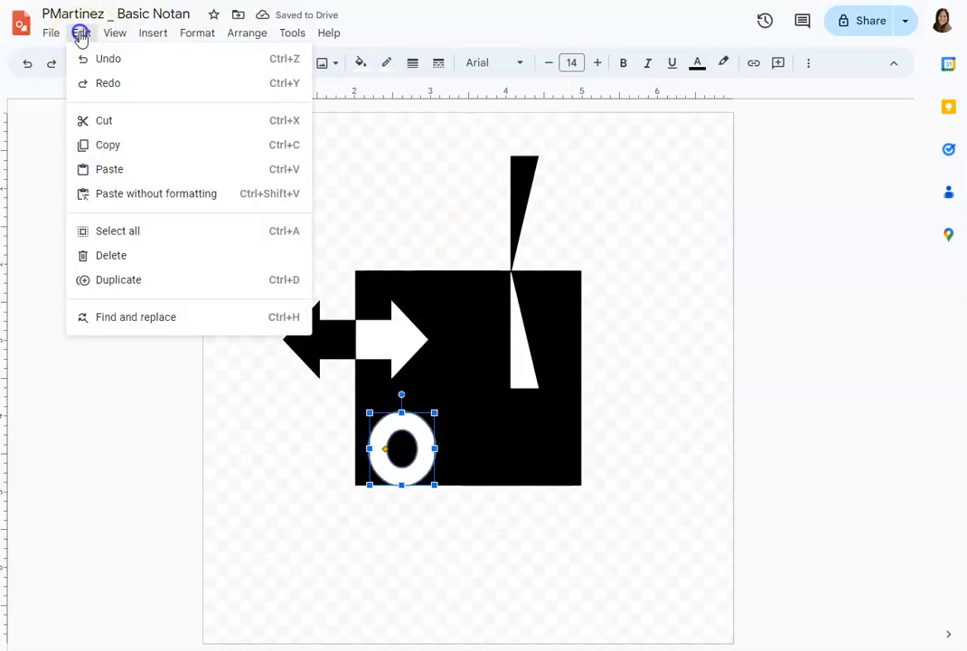
left_click(105, 163)
left_click(83, 34)
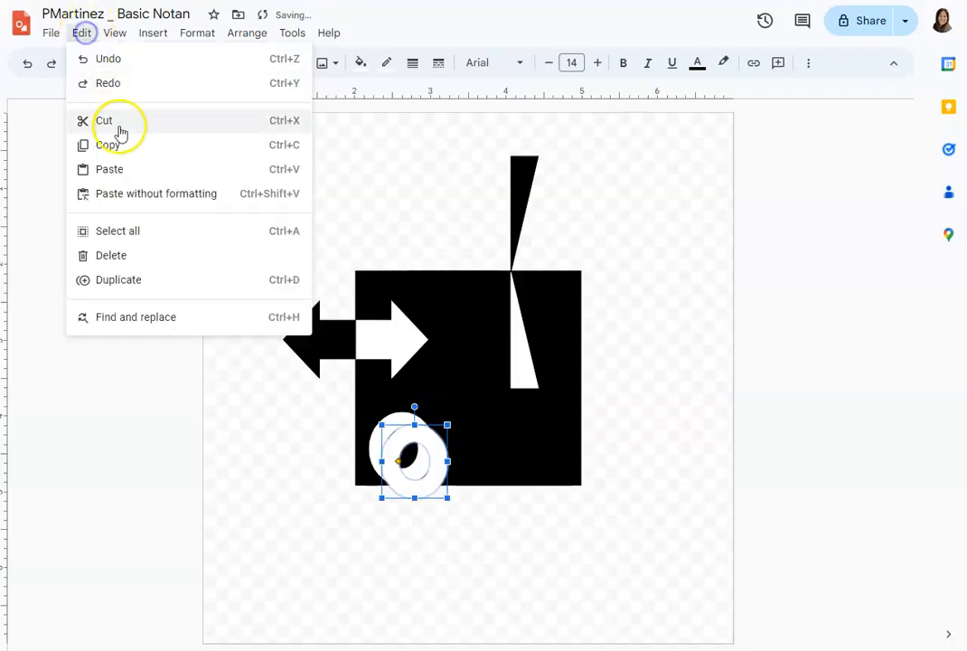
left_click(120, 165)
- Arrange the two duplicated donuts beside the original as an evenly overlapping row along the square's bottom edge
left_click_drag(429, 450, 490, 425)
left_click_drag(432, 438, 461, 422)
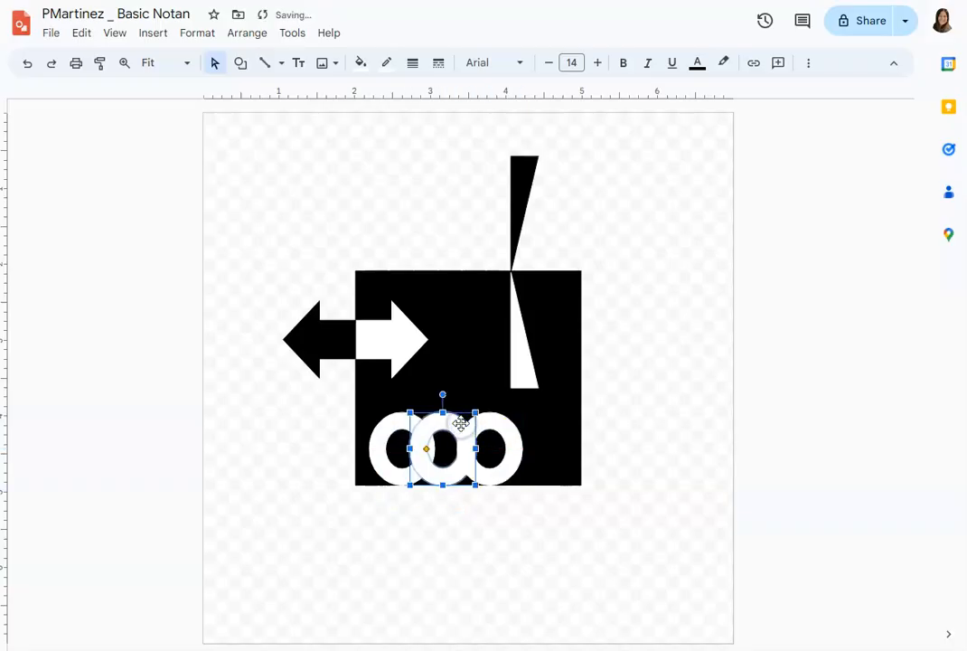
left_click(463, 432)
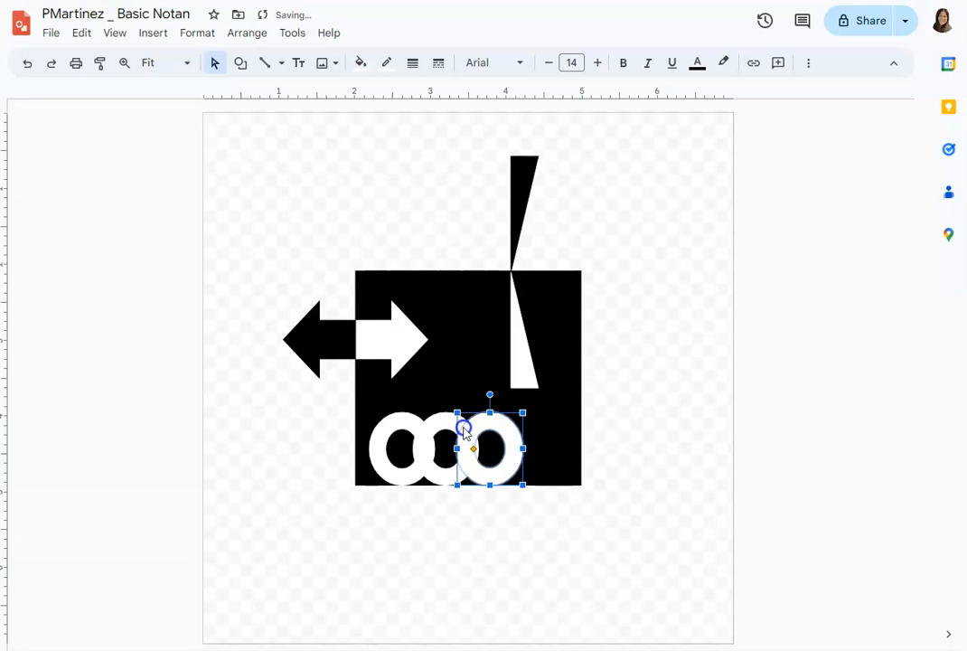
left_click(289, 436)
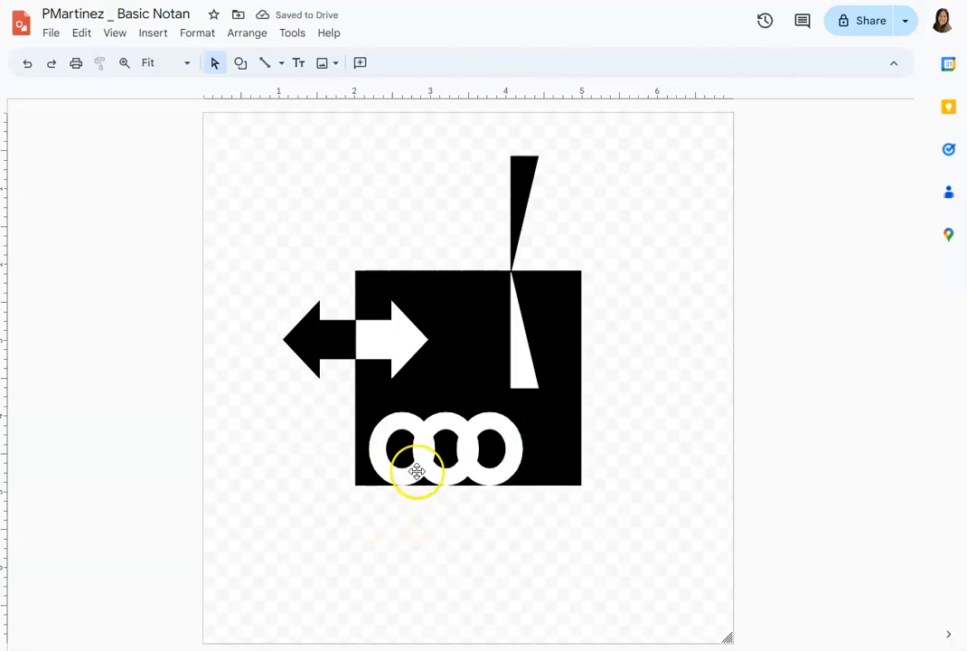
- Select all three white donuts together, copy them, and paste a duplicate of the set into the drawing
left_click(401, 421)
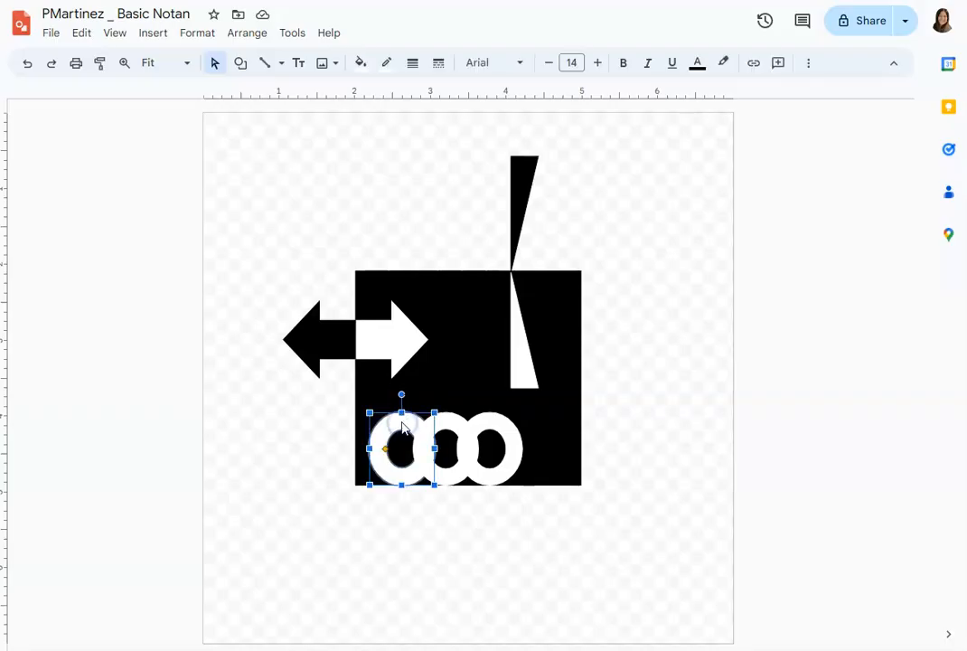
left_click(449, 421, "shift")
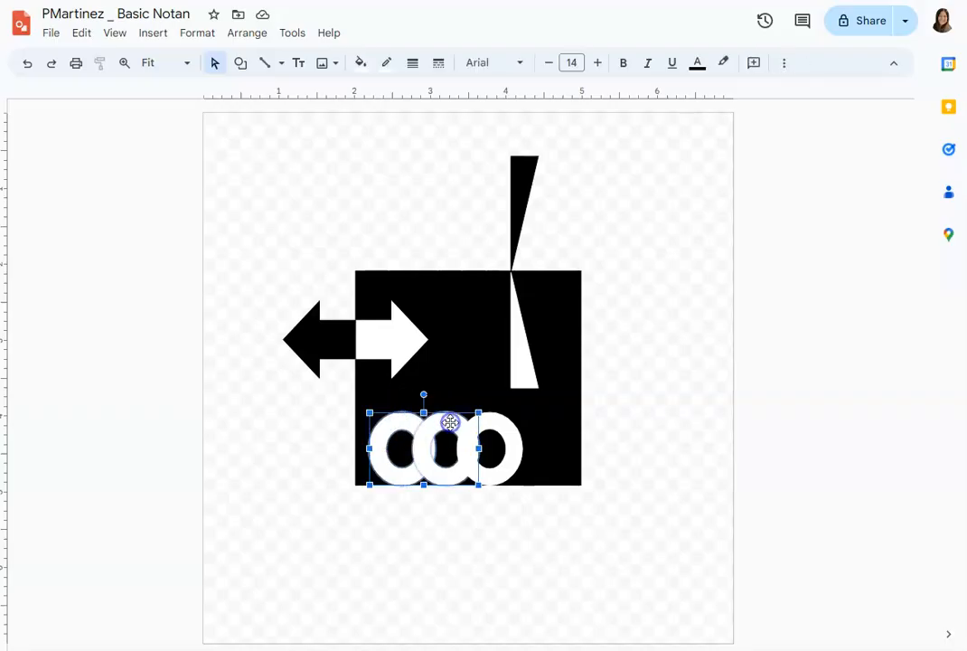
left_click(495, 428, "shift")
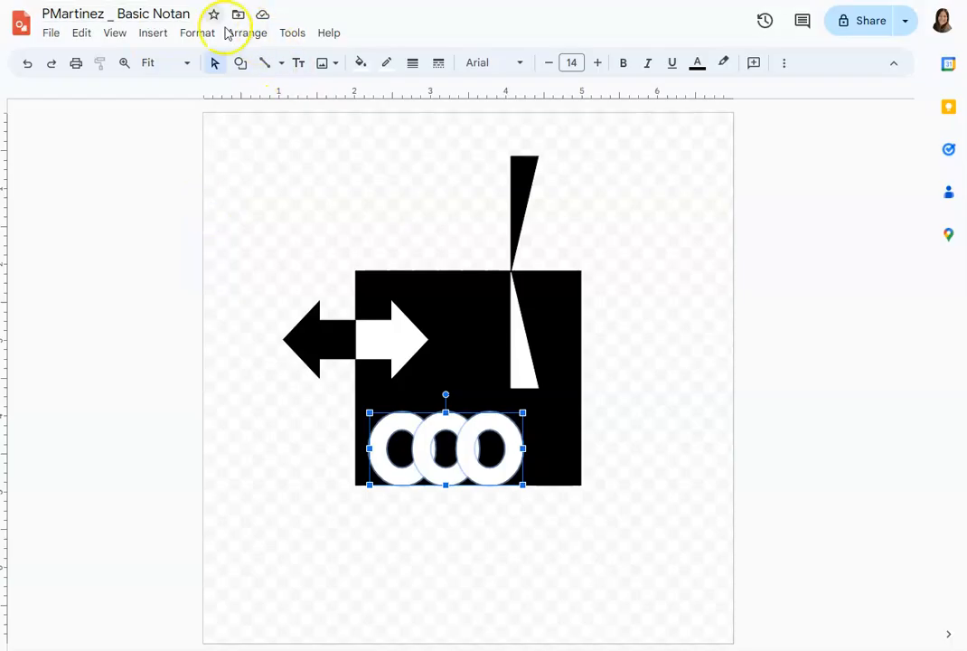
left_click(228, 33)
left_click(293, 162)
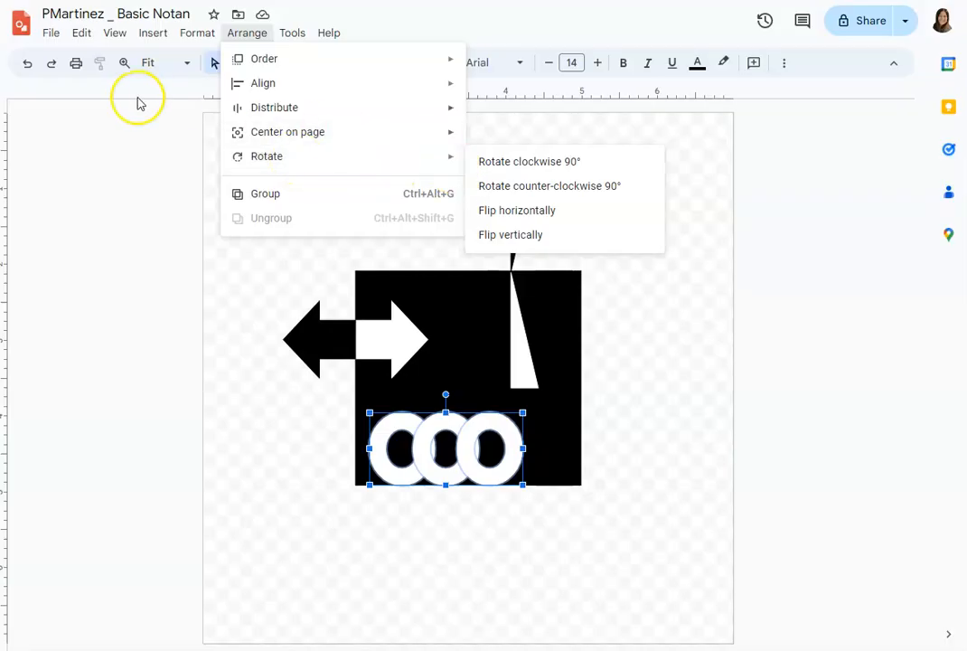
left_click(80, 34)
left_click(117, 143)
left_click(82, 34)
left_click(99, 177)
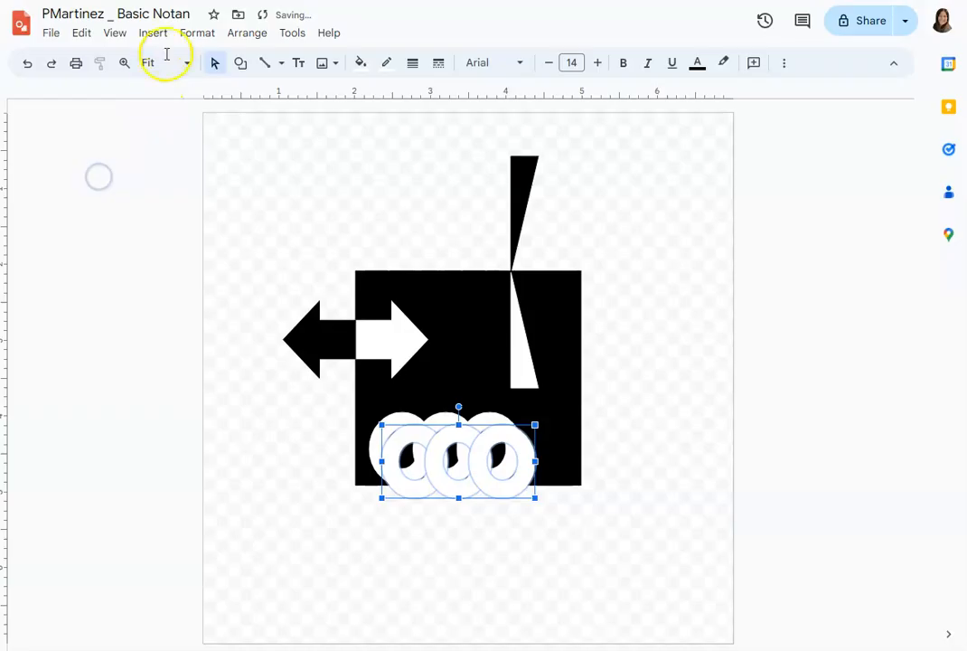
- Flip the duplicated set of three donuts vertically
left_click(234, 36)
left_click(289, 161)
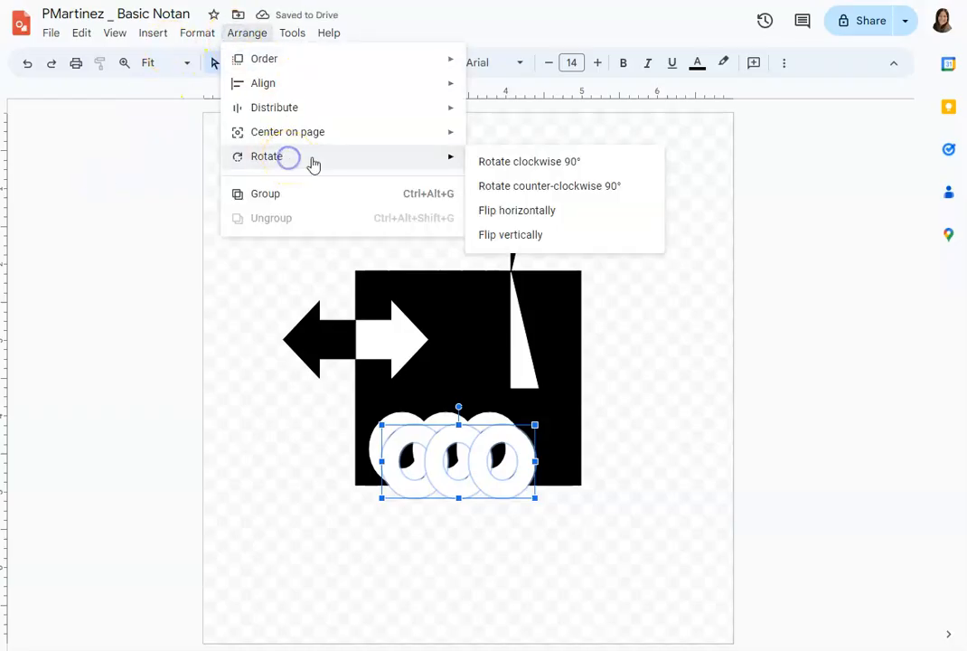
left_click(528, 237)
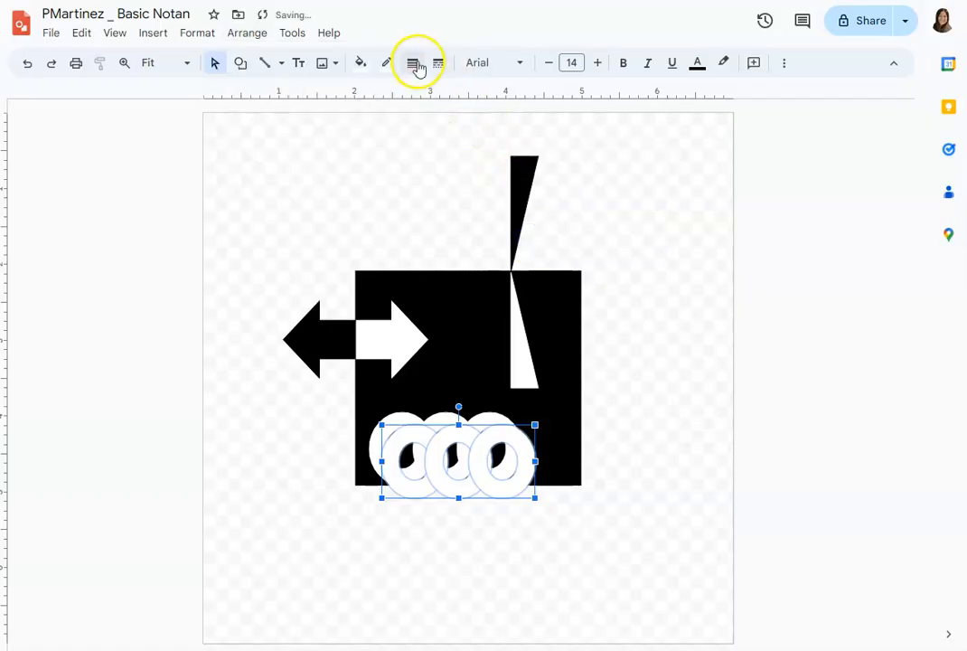
- Color the duplicated donuts' fill and border black and place them directly below the white row, outside the square's bottom edge
left_click(361, 62)
left_click(362, 168)
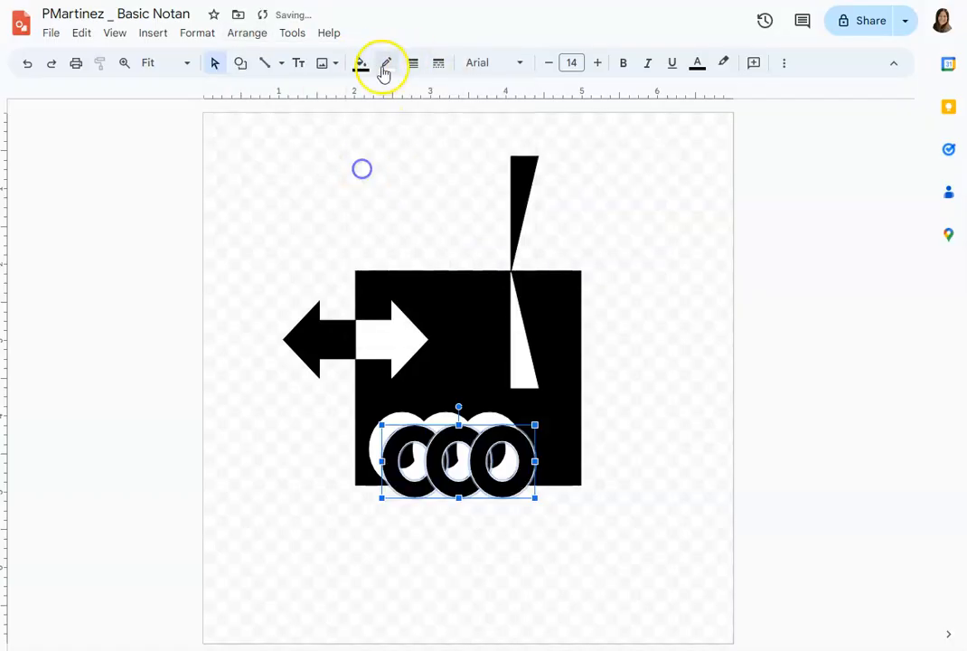
left_click(385, 64)
left_click(389, 141)
left_click_drag(448, 442, 435, 498)
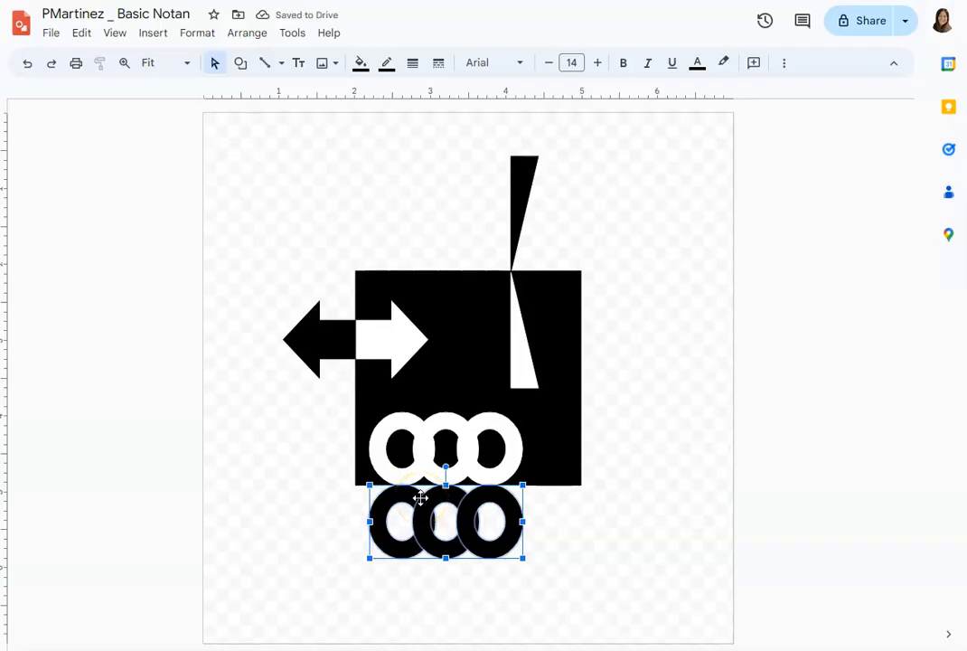
left_click(325, 491)
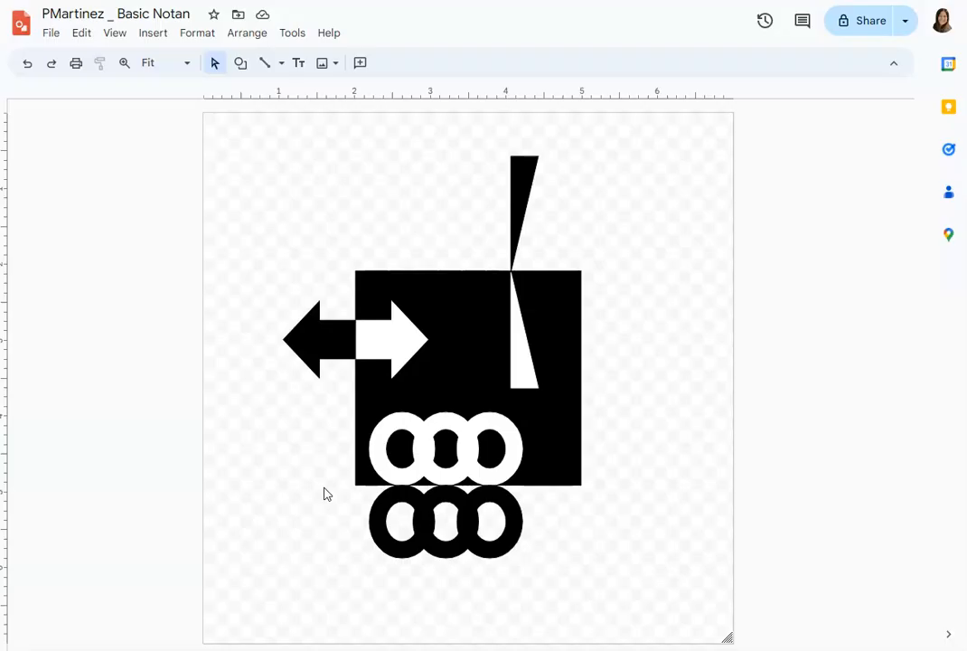
left_click(319, 350)
left_click_drag(319, 349, 329, 350)
left_click(240, 385)
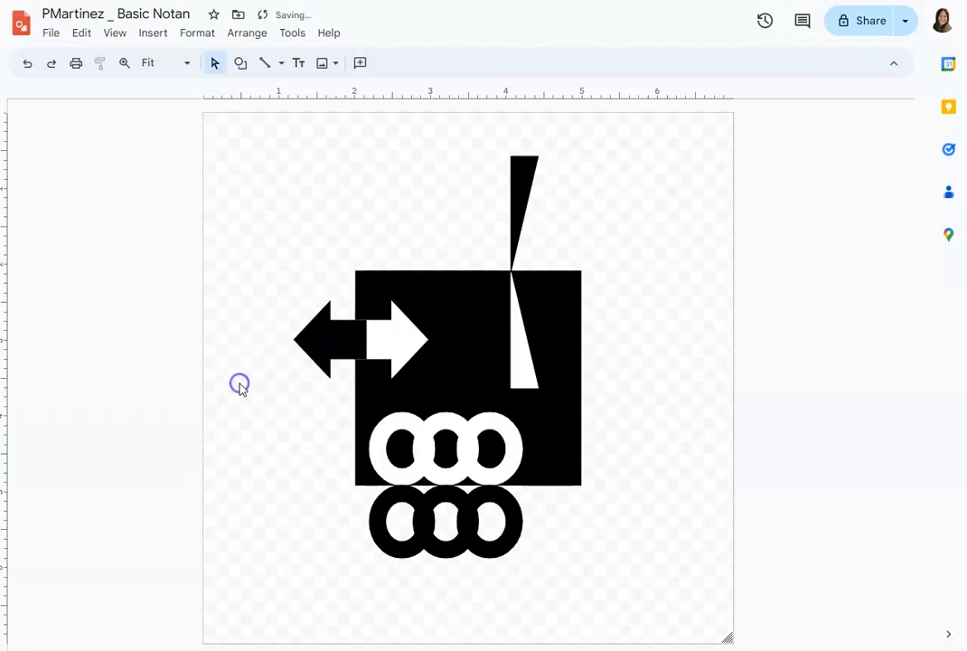
left_click(342, 340)
left_click_drag(338, 343, 333, 340)
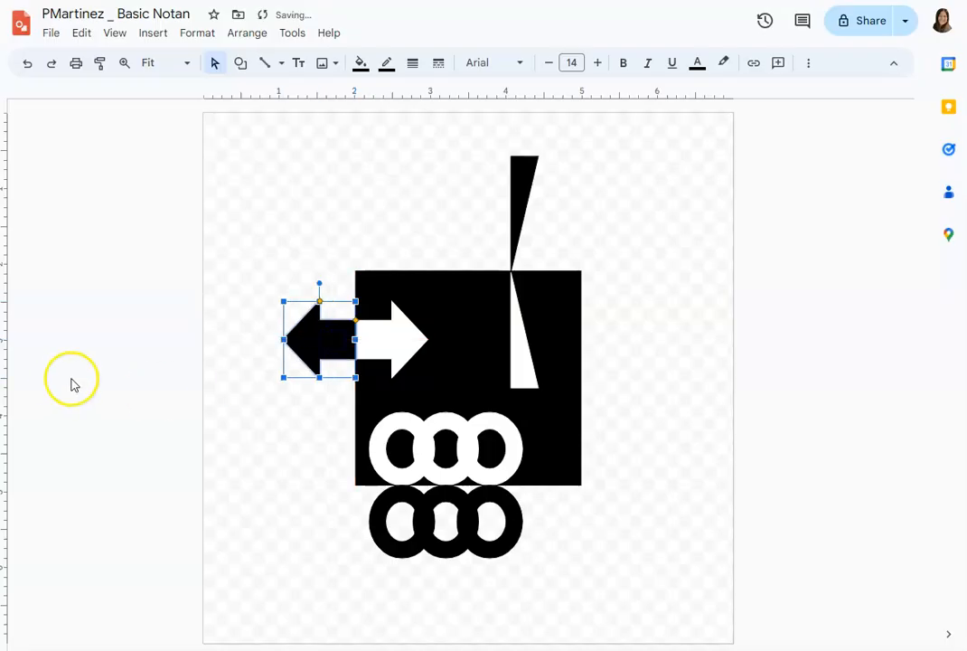
left_click(224, 404)
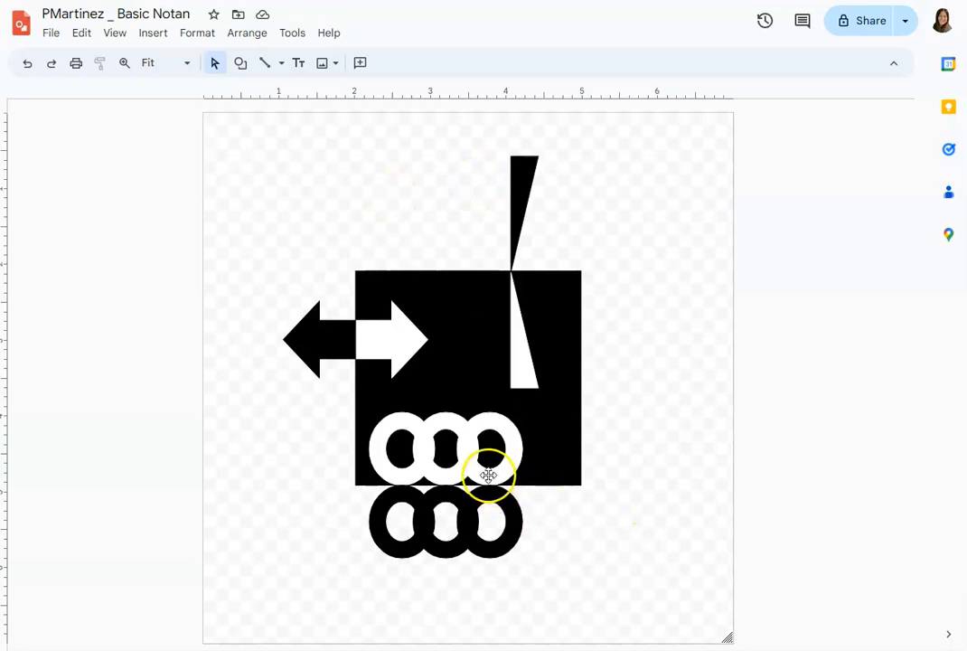
- Draw an open zigzag polyline about 1.5 inches tall, descending from the square's top edge between the white arrow and the white triangle
left_click(281, 64)
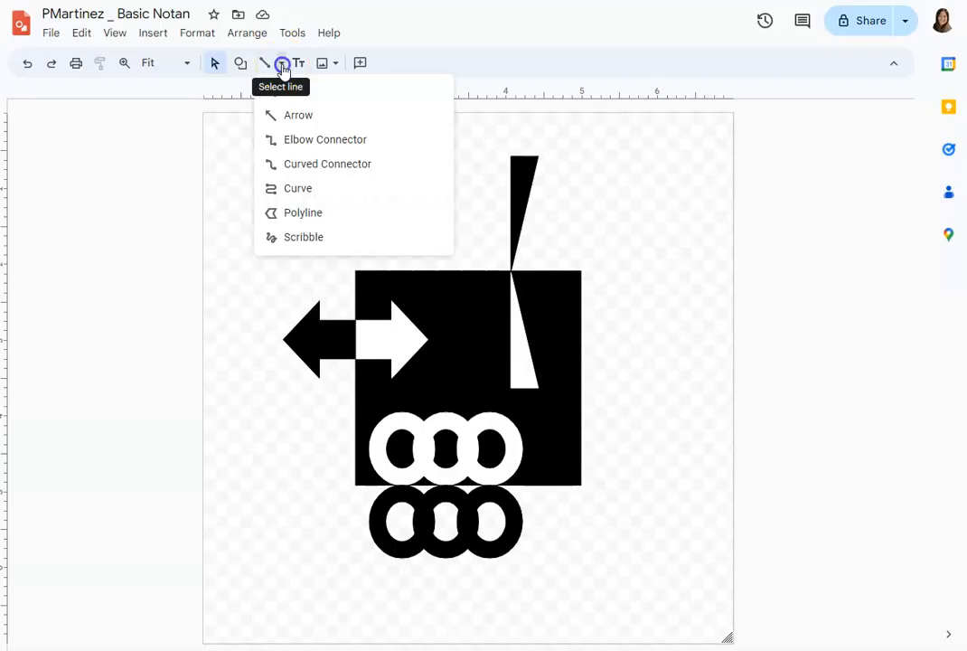
left_click(285, 212)
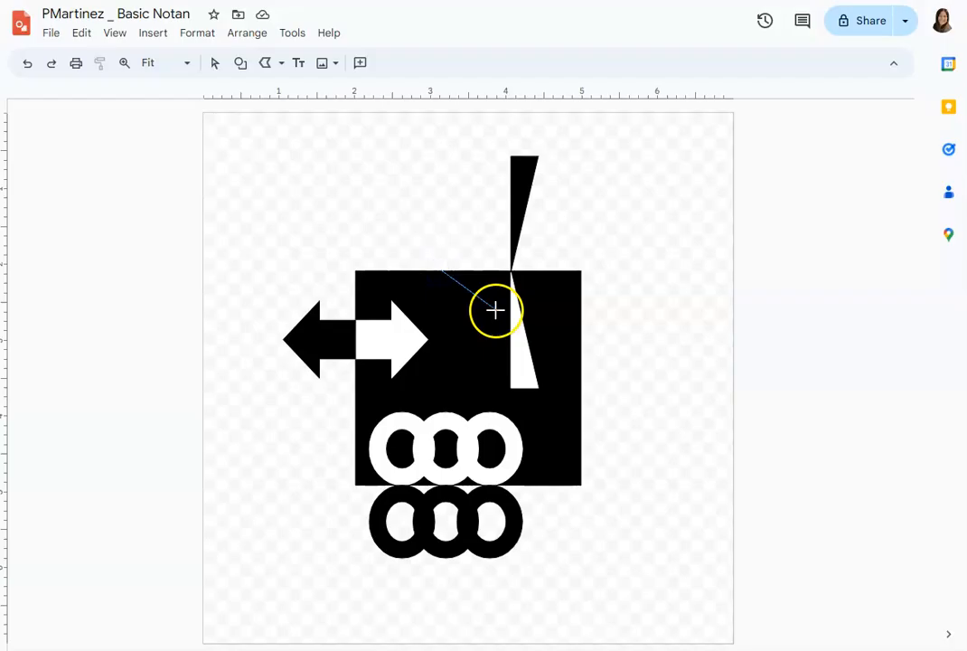
left_click(430, 363)
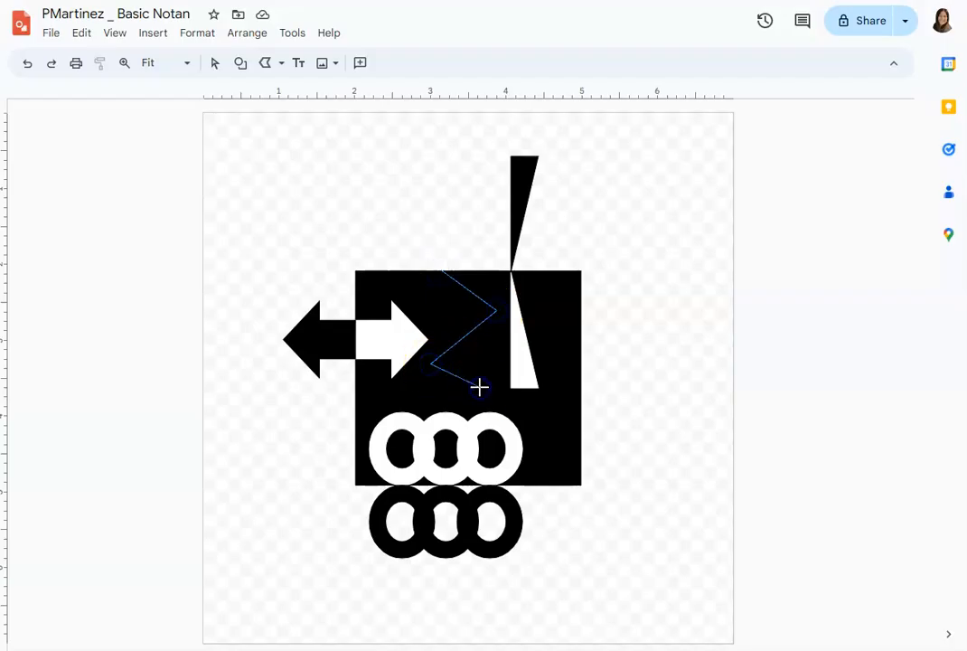
double_click(479, 386)
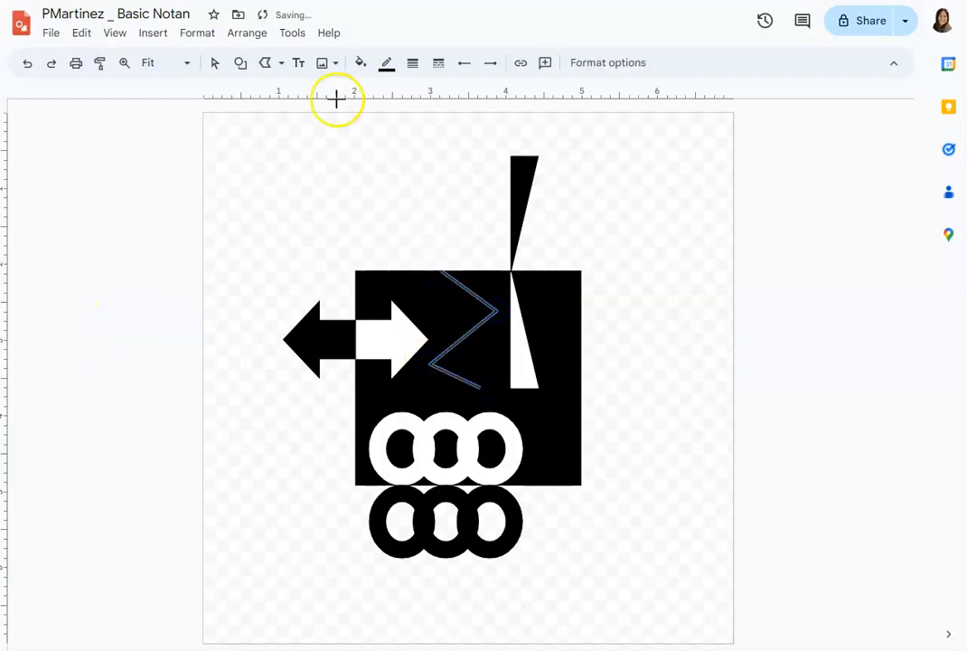
- Set the zigzag's line color to white and give it a much thicker line weight
left_click(383, 65)
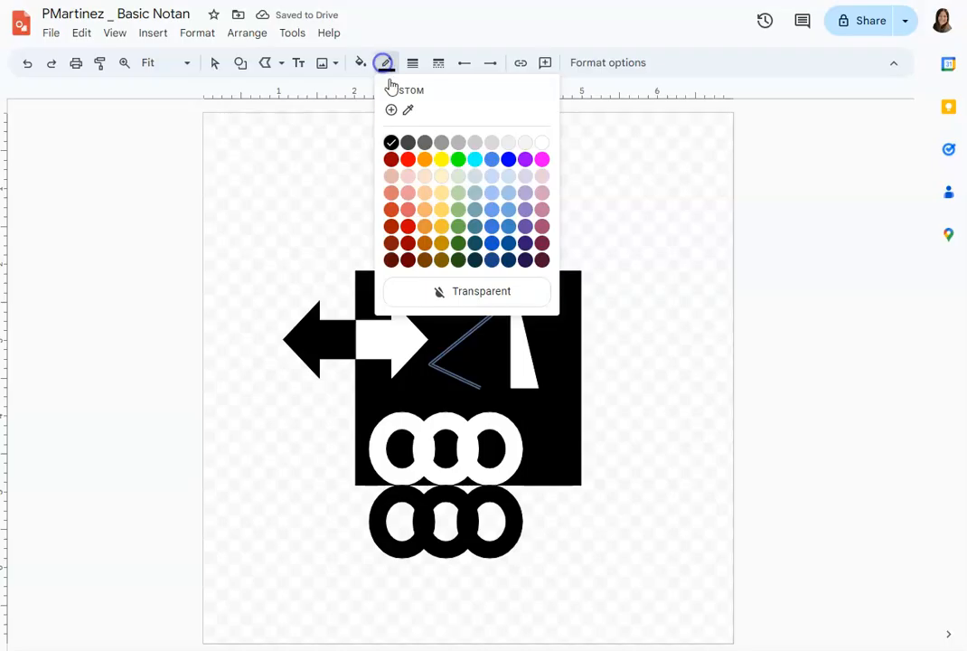
left_click(542, 143)
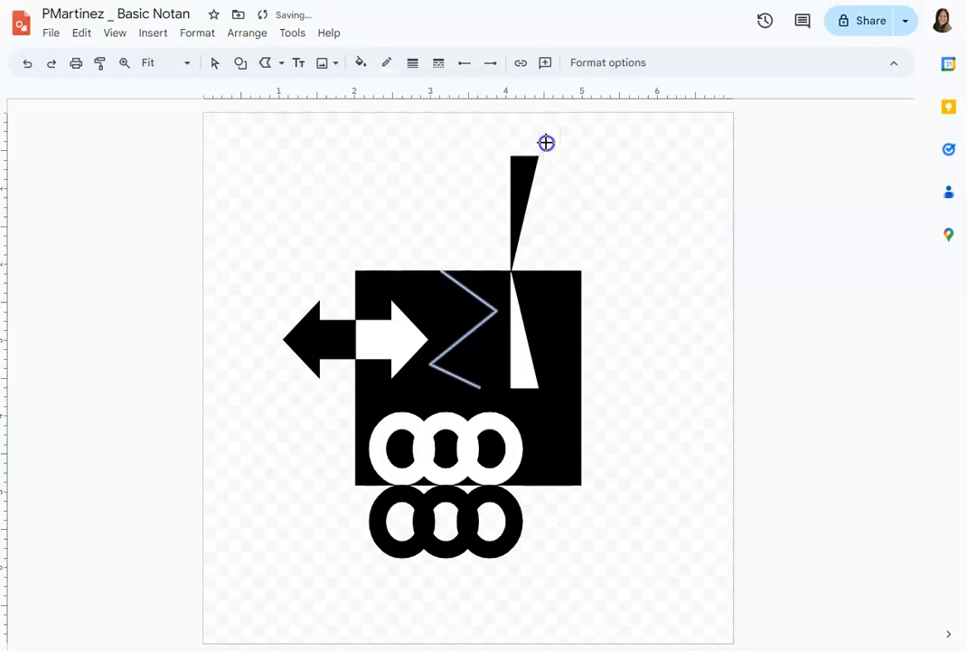
left_click(412, 65)
left_click(442, 214)
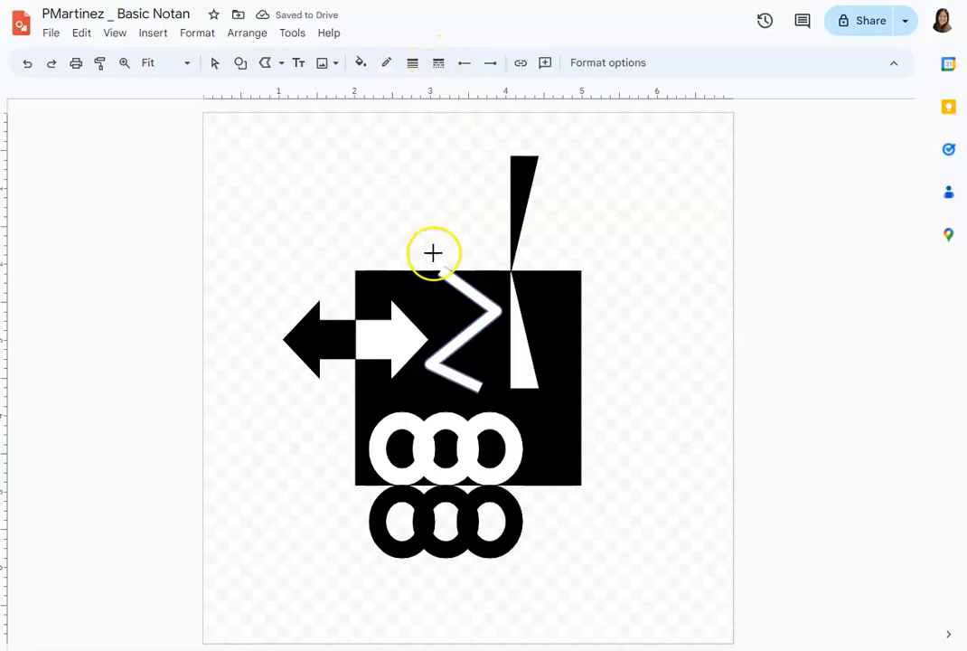
- Shift the white zigzag slightly down so that it sits fully inside the square, just below its top edge
left_click(215, 62)
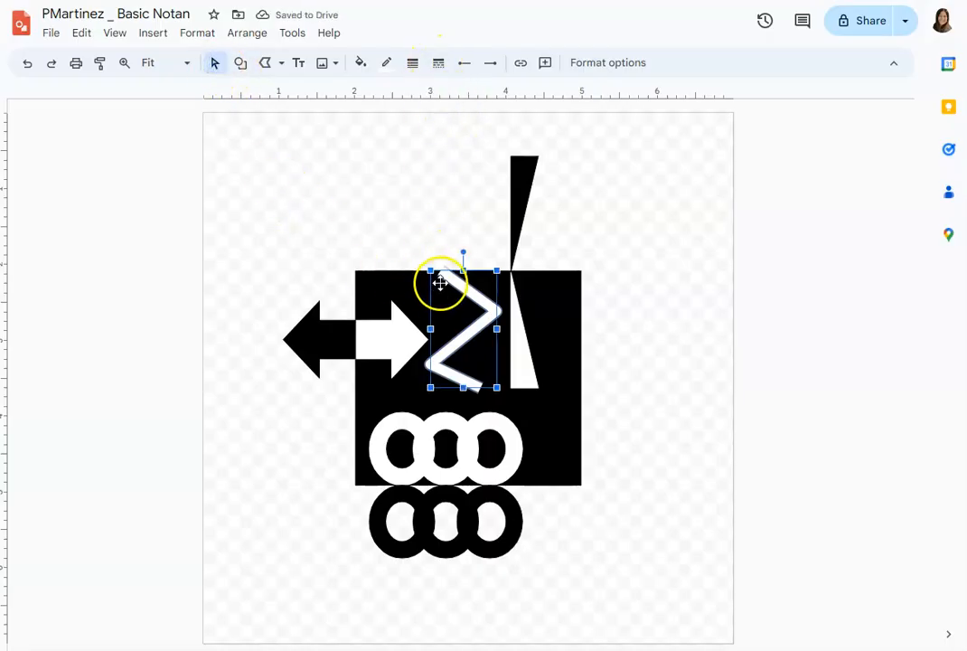
left_click_drag(446, 273, 449, 283)
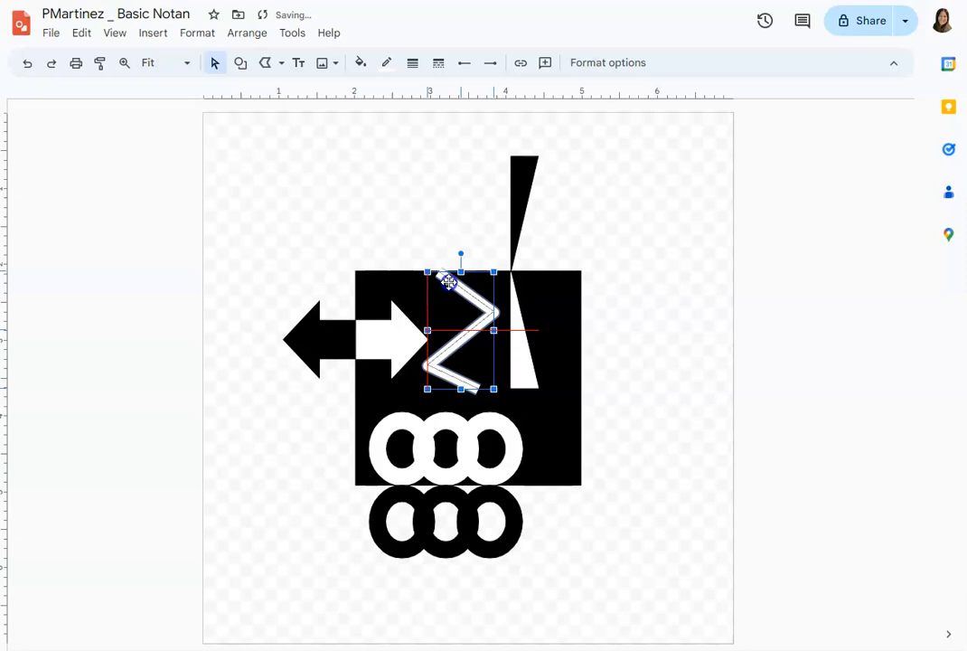
left_click_drag(449, 283, 449, 288)
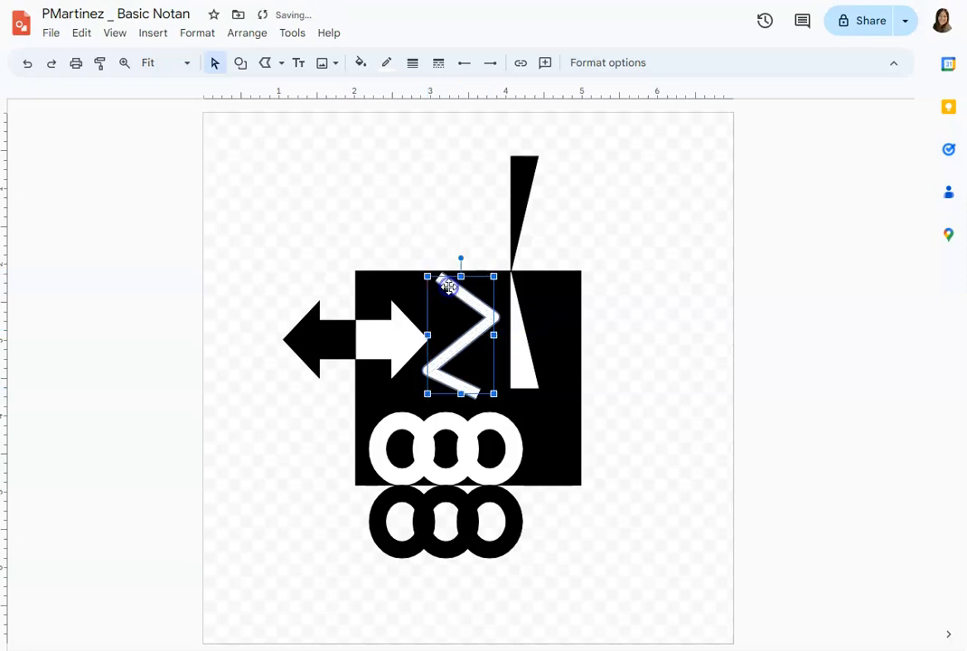
left_click(171, 259)
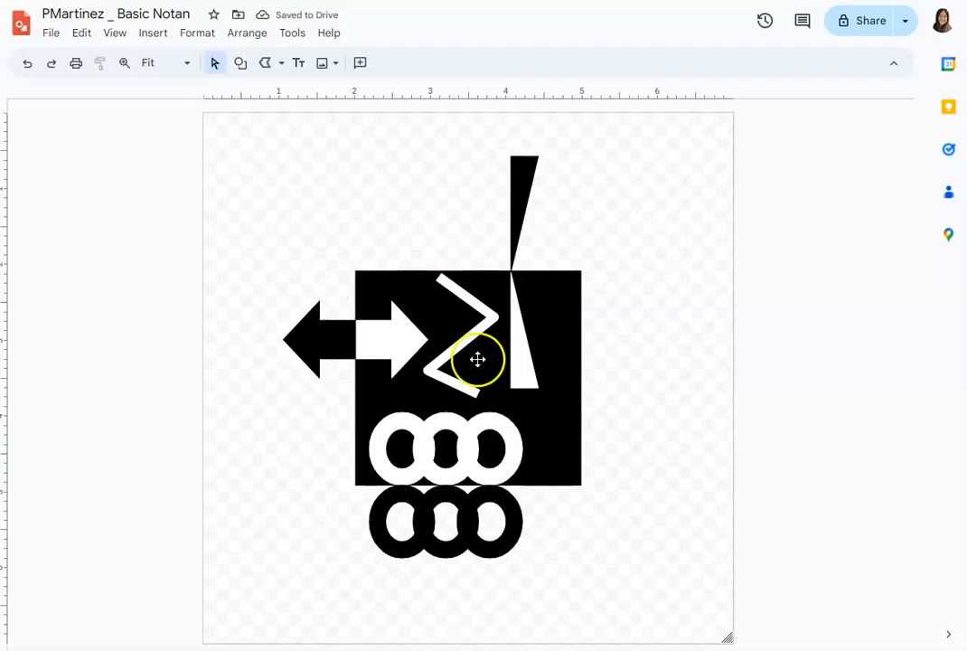
- Copy and paste the white zigzag, and set the duplicate's line color to black
left_click(450, 285)
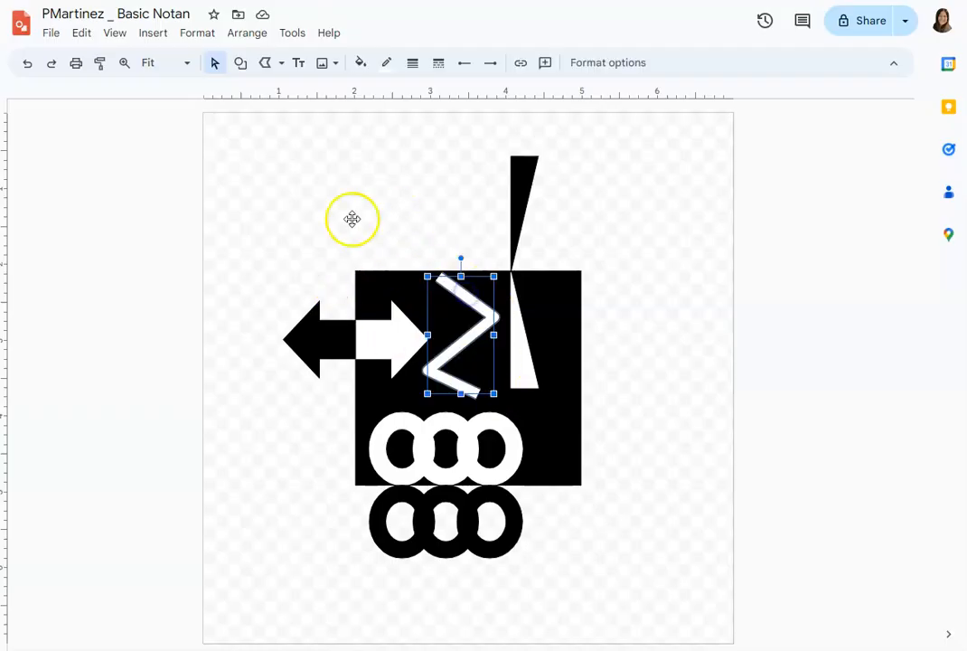
left_click(78, 33)
left_click(112, 145)
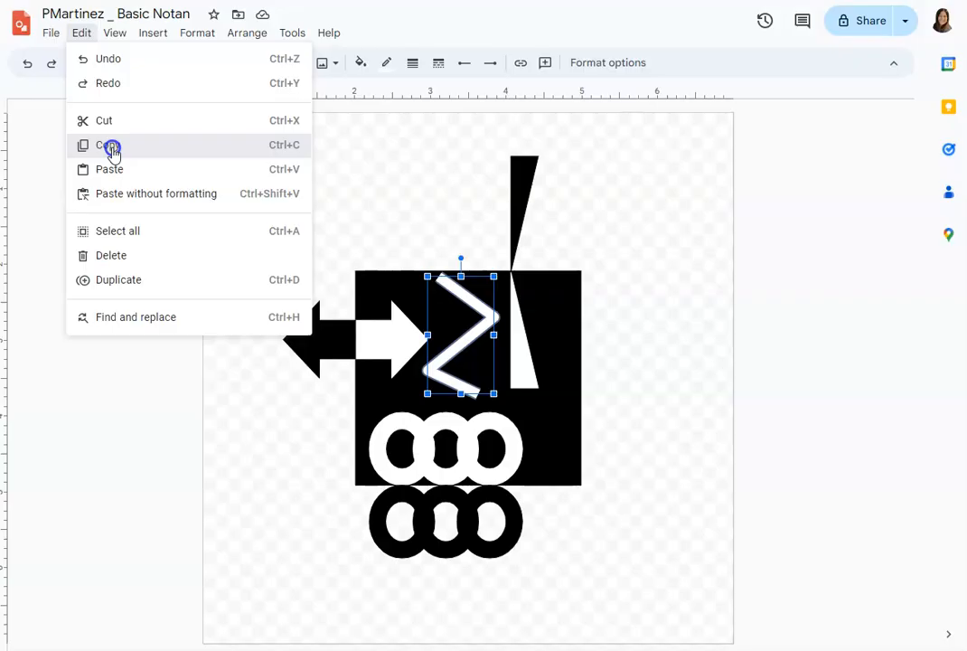
left_click(82, 33)
left_click(119, 168)
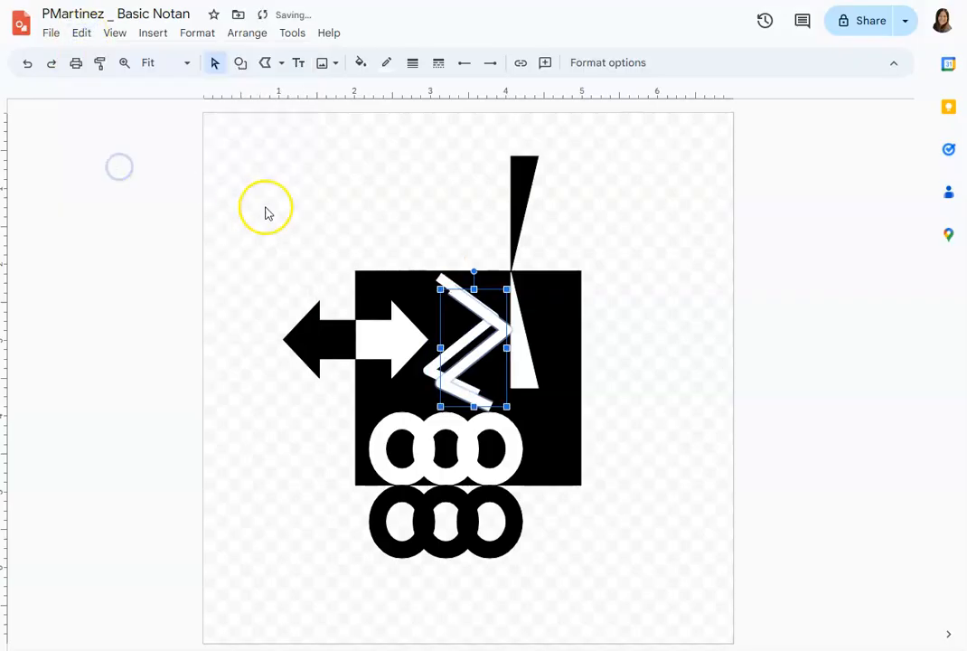
left_click(385, 63)
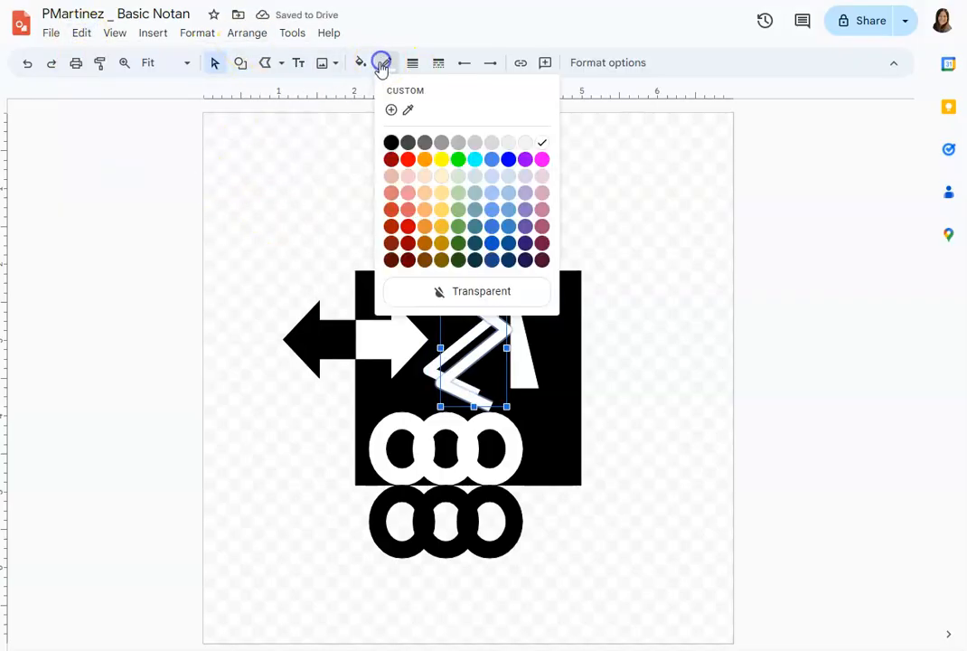
left_click(391, 141)
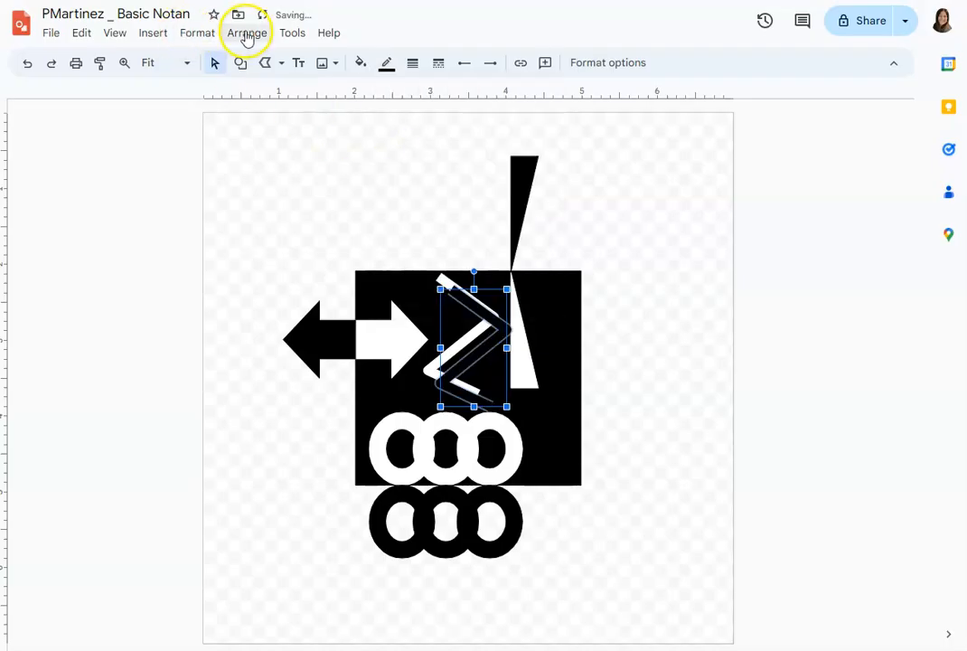
- Flip the black zigzag vertically and place it above the square's top edge as a mirror image of the white one
left_click(246, 33)
mouse_move(281, 158)
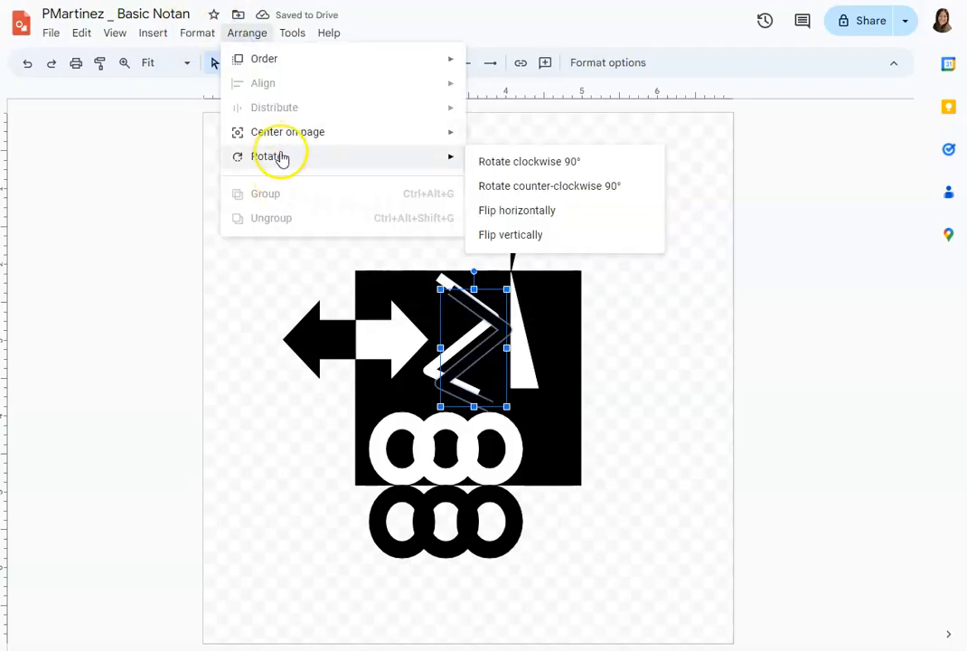
left_click(524, 235)
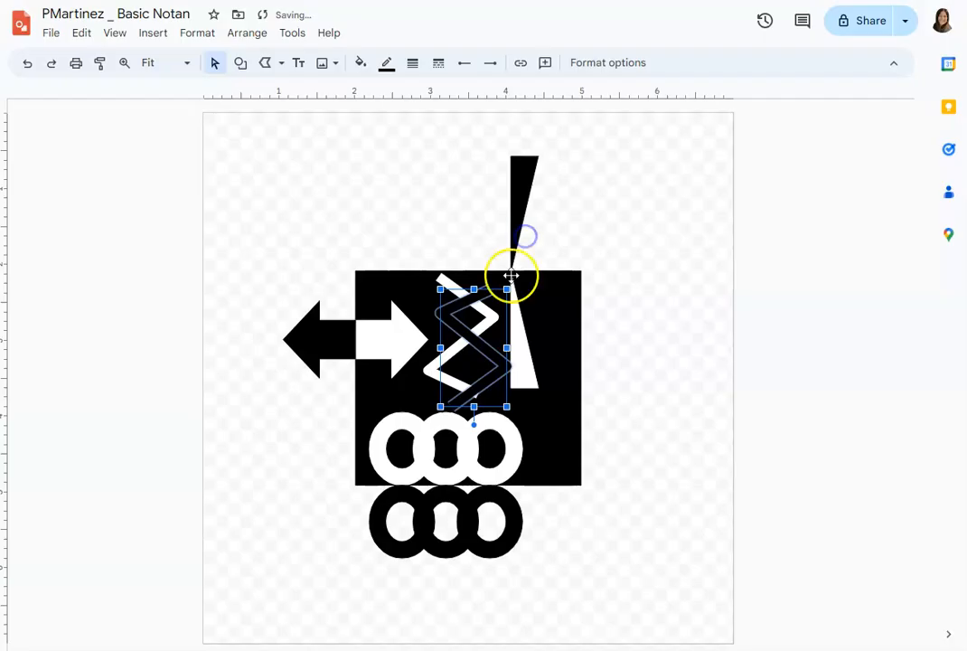
left_click_drag(462, 315, 450, 191)
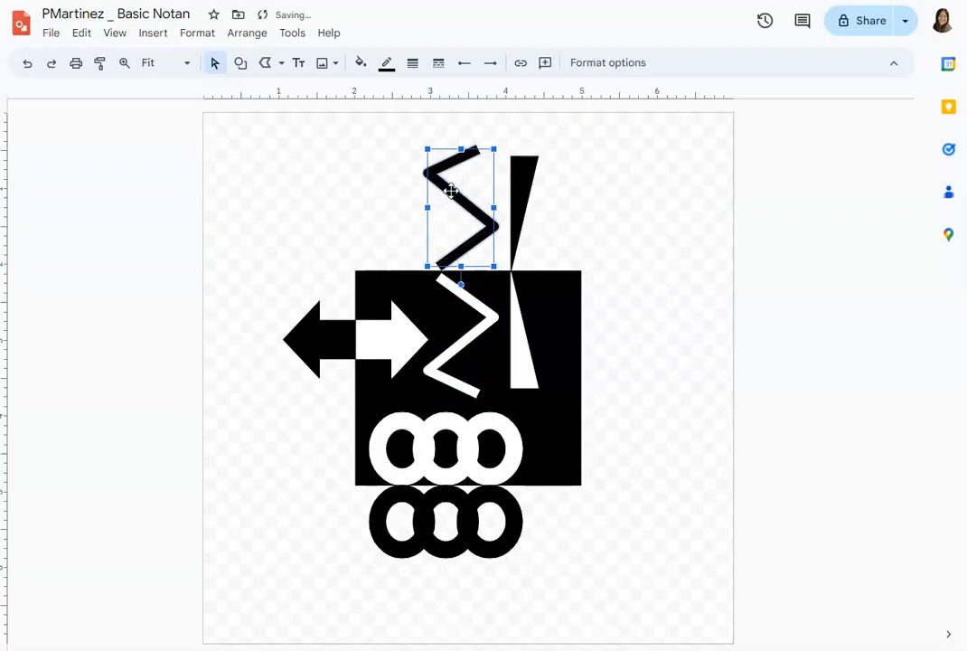
left_click(254, 244)
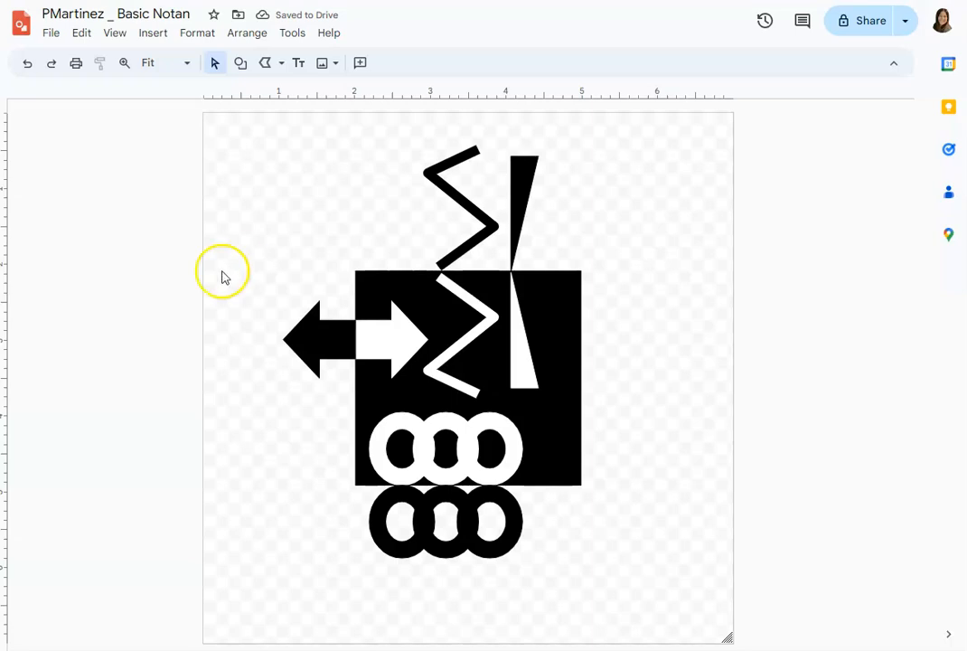
- Draw a flat triangle about 1.7 inches wide and 0.35 inches tall, extending outward from the square's right edge
left_click(240, 63)
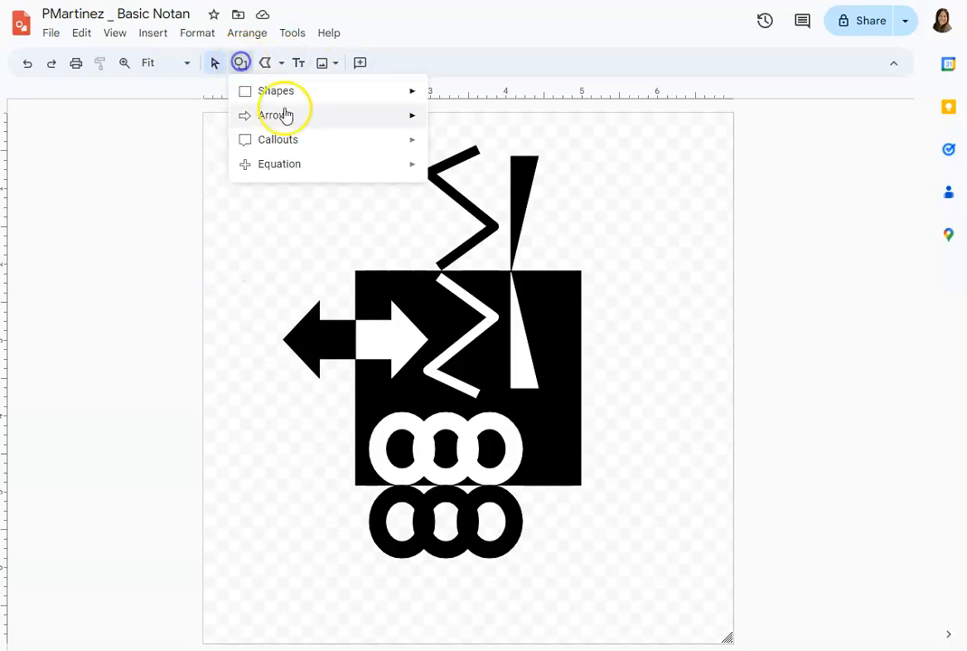
mouse_move(371, 92)
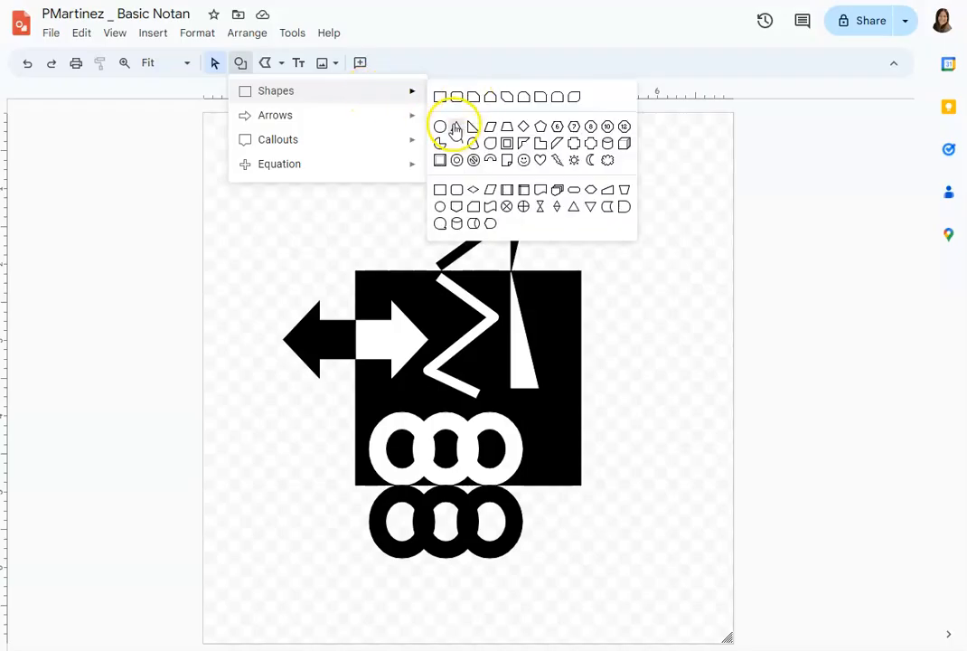
left_click(460, 129)
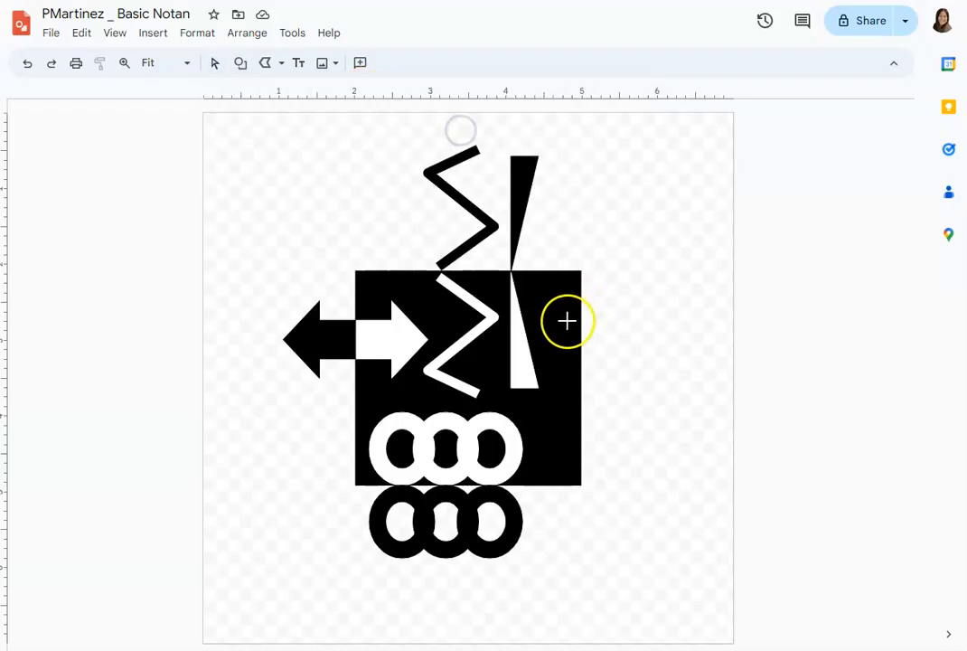
mouse_move(574, 373)
left_mouse_down()
mouse_move(589, 471)
mouse_move(641, 458)
mouse_move(630, 421)
mouse_move(667, 378)
mouse_move(700, 365)
left_mouse_up()
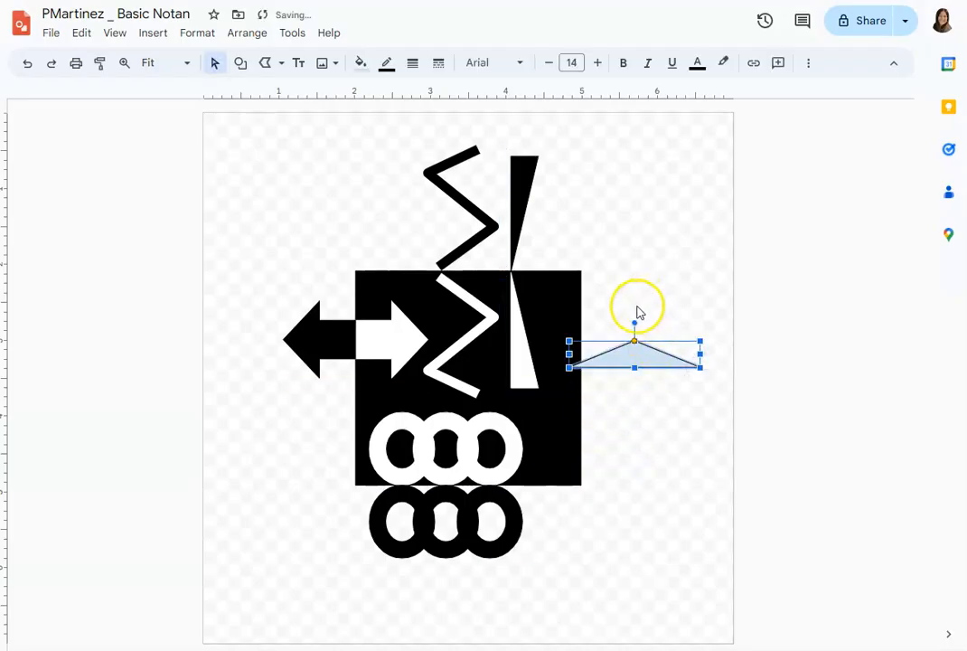
- Fit the triangle inside the square with its base flush against the right edge and its tip pointing left, about 0.5 inches deep
left_click_drag(632, 322, 588, 351)
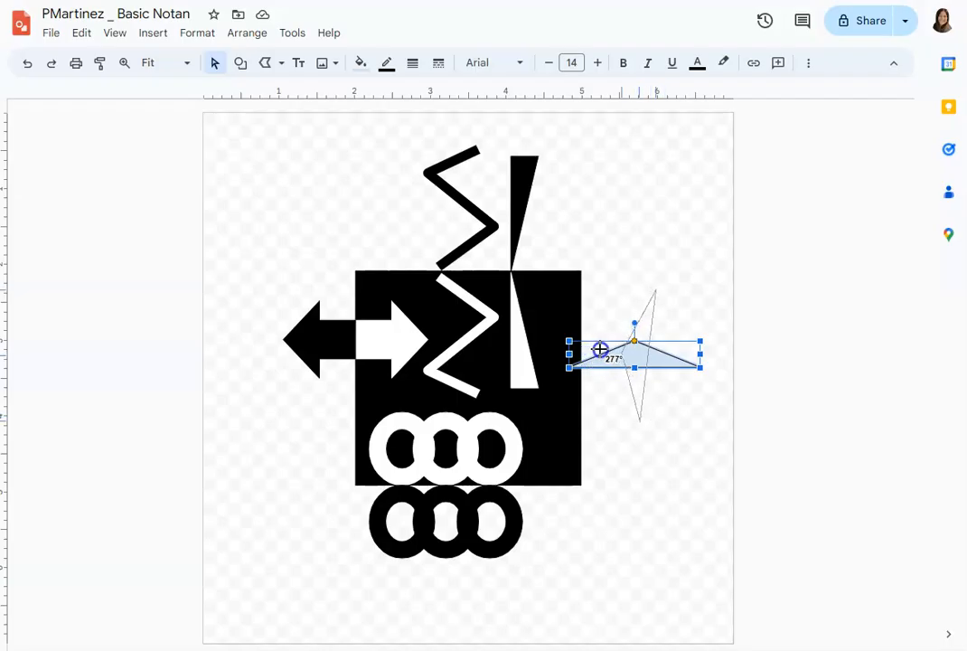
left_click_drag(600, 348, 568, 372)
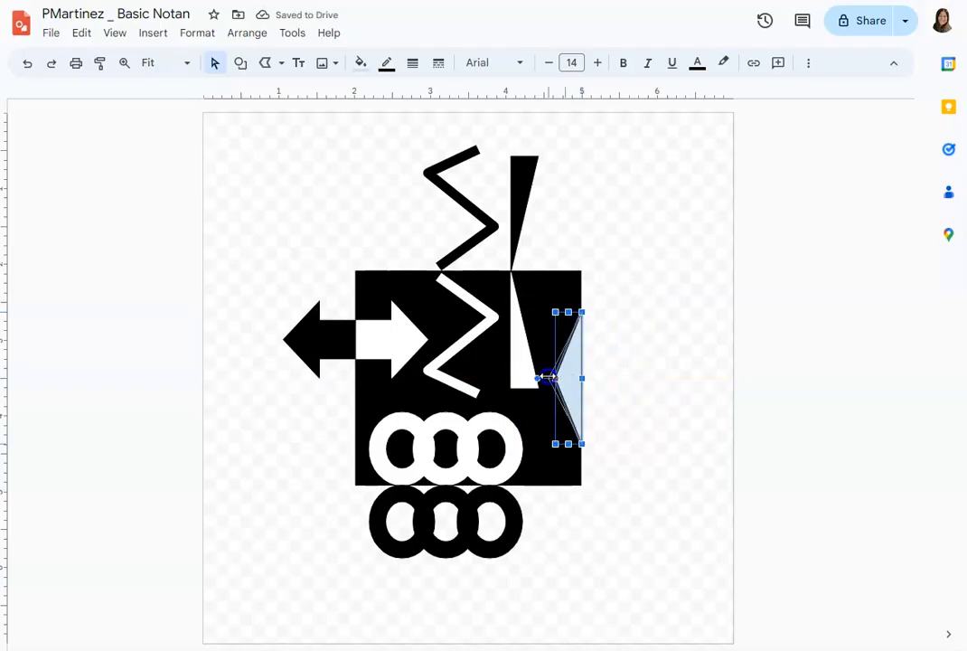
left_click_drag(545, 377, 546, 377)
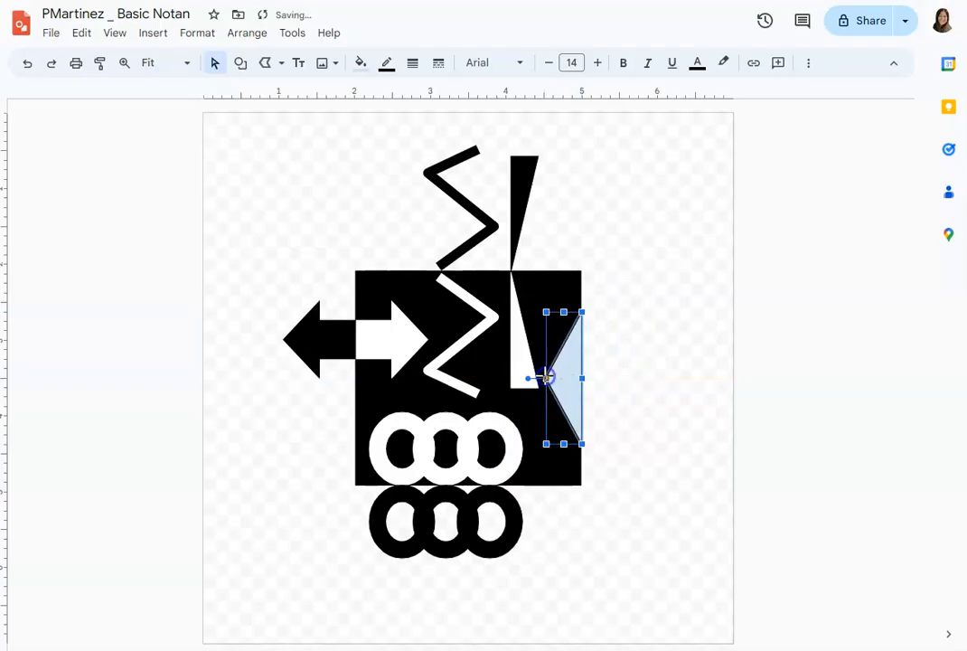
- Give the triangle at the square's right edge a white fill and a white border
left_click(361, 63)
left_click(513, 171)
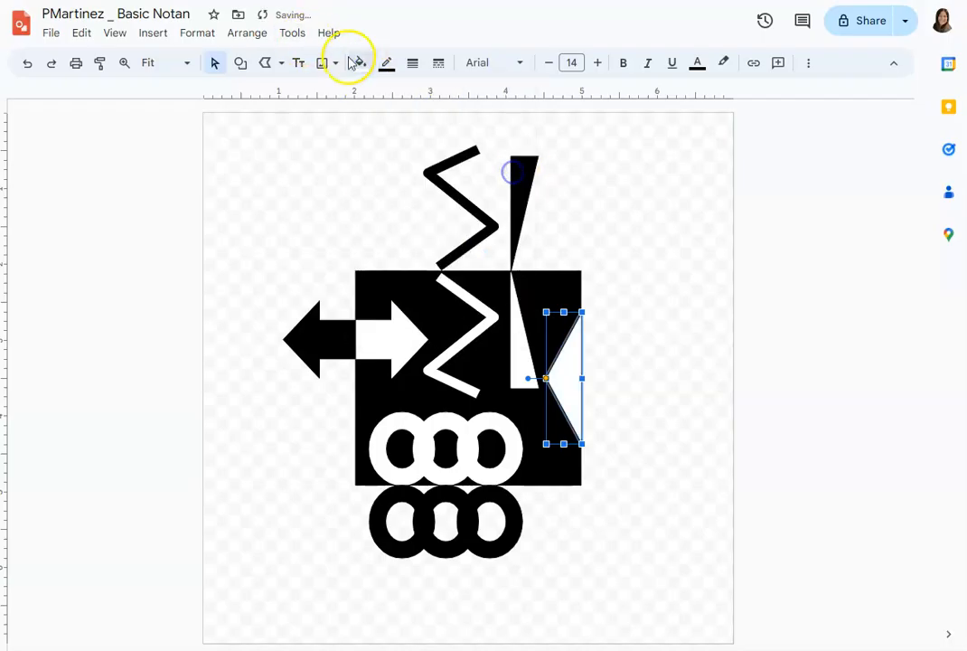
left_click(386, 63)
left_click(543, 143)
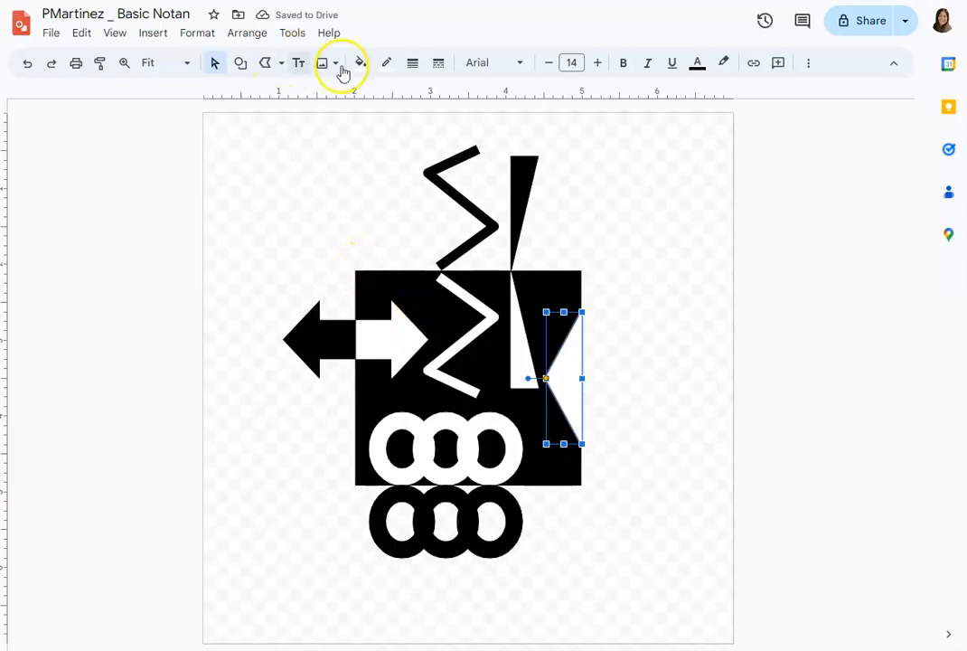
- Copy and paste the white triangle, and set the duplicate's fill and border color to black
left_click(82, 36)
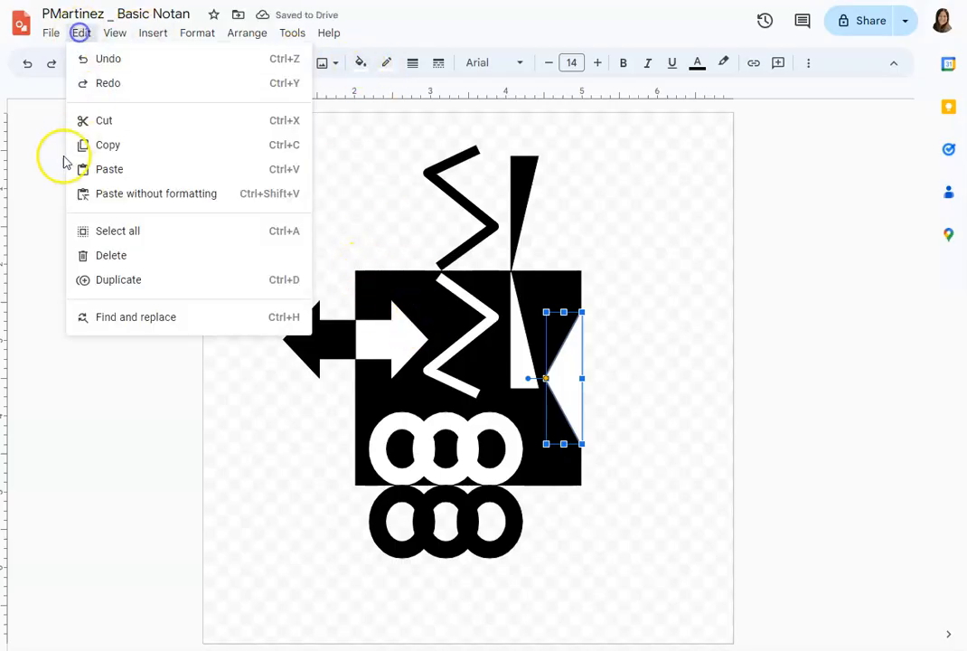
left_click(86, 144)
left_click(79, 36)
left_click(114, 180)
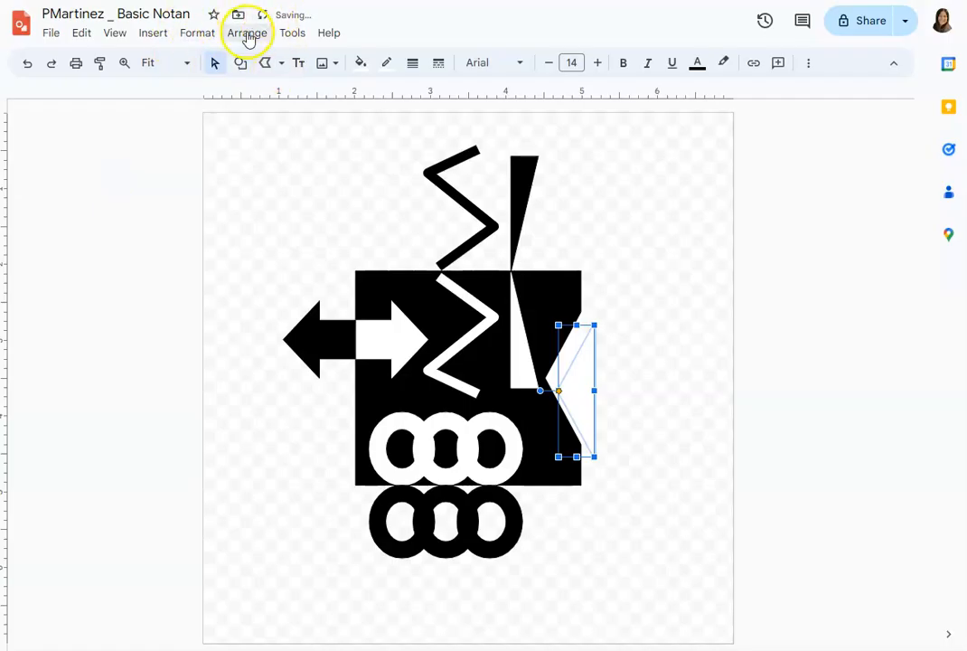
left_click(360, 63)
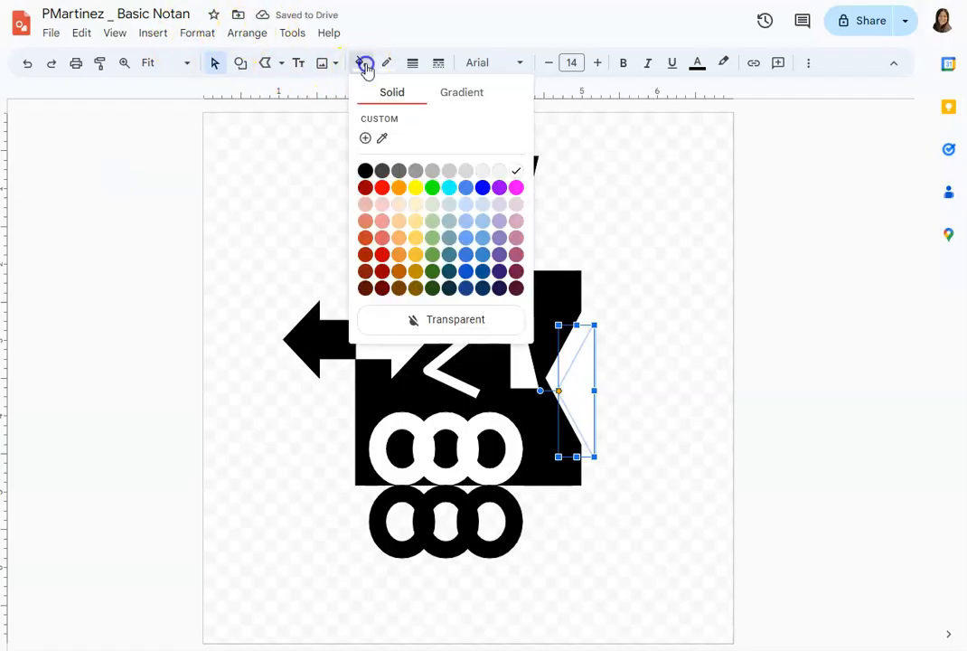
left_click(365, 171)
left_click(383, 64)
left_click(395, 148)
left_click(388, 68)
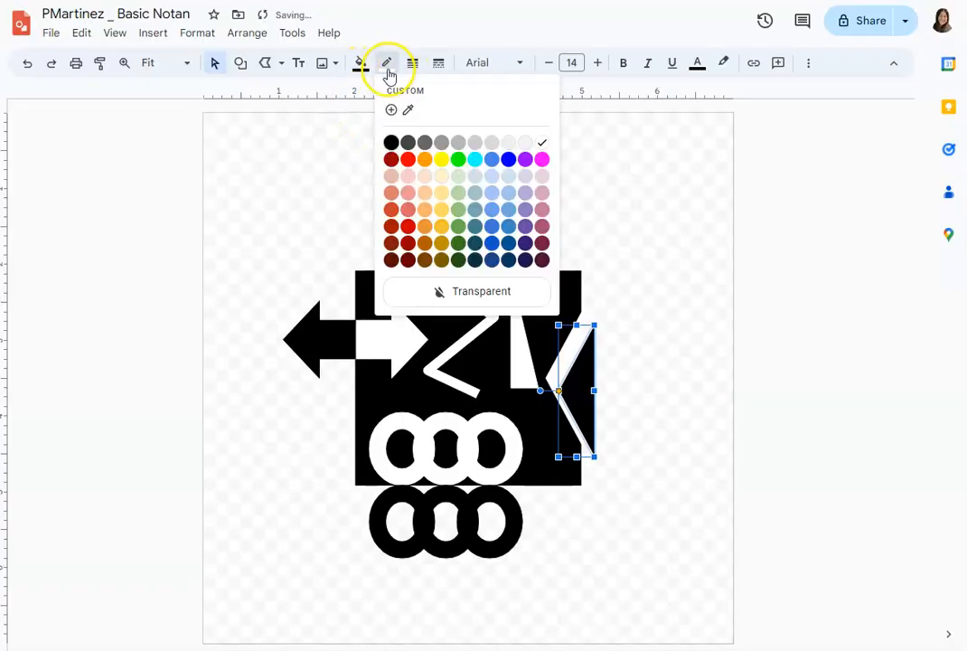
left_click(395, 145)
- Flip the black triangle horizontally and place it outside the square's right edge as a mirror image of the white one
left_click(239, 43)
mouse_move(295, 158)
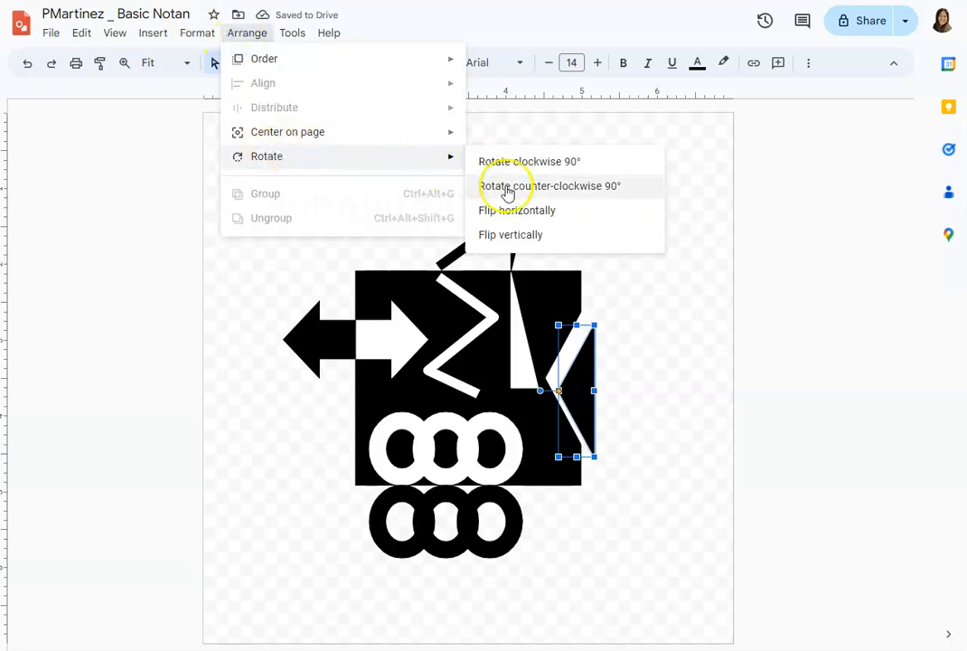
left_click(528, 213)
left_click_drag(567, 376, 594, 360)
left_click(641, 370)
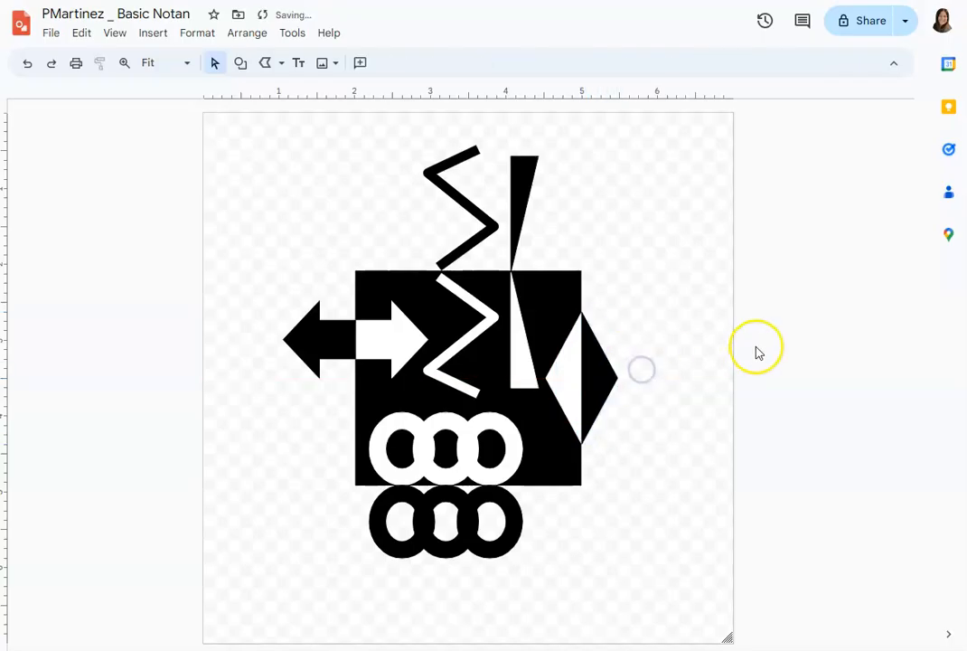